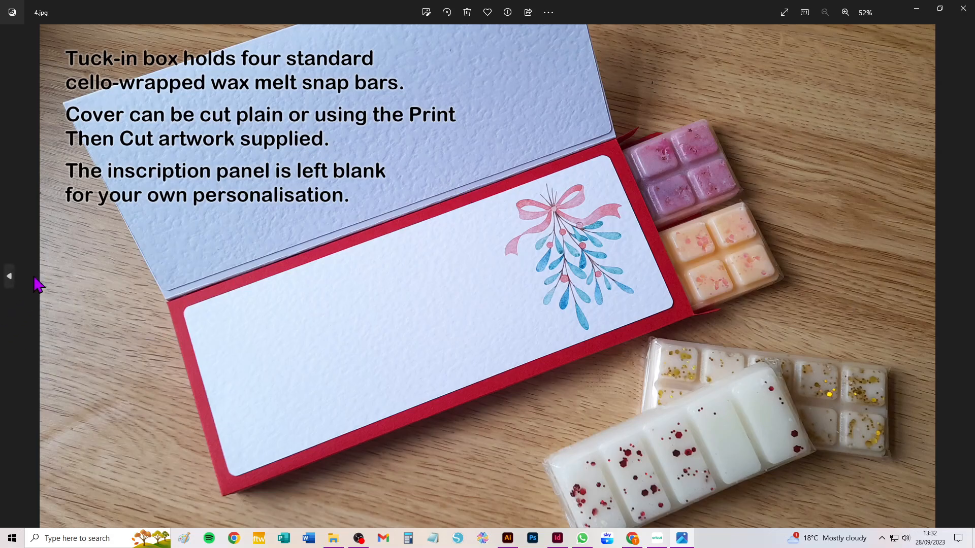
Look through the finished project photos from 2.jpg to 7.jpg, examining the cover, inscription panel and tuck-in box.
click(9, 278)
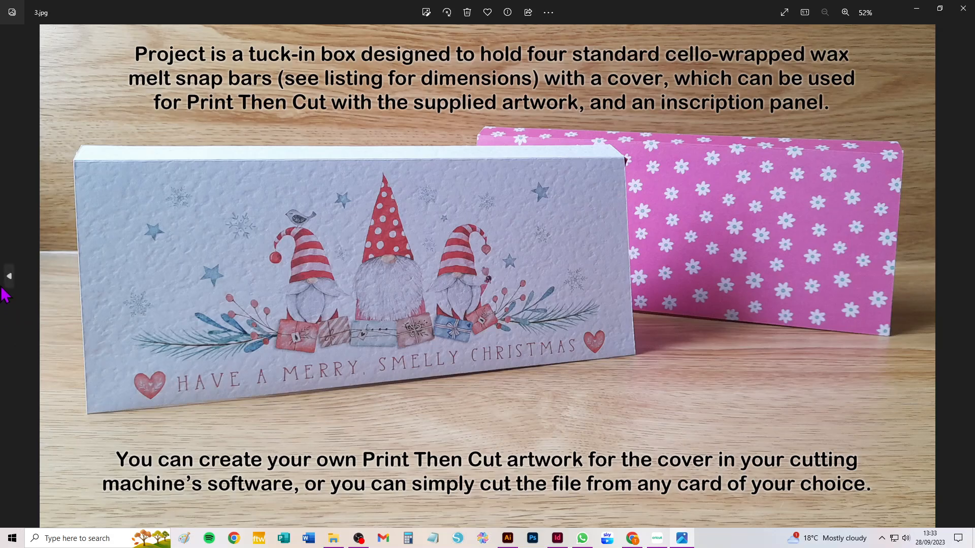
click(9, 276)
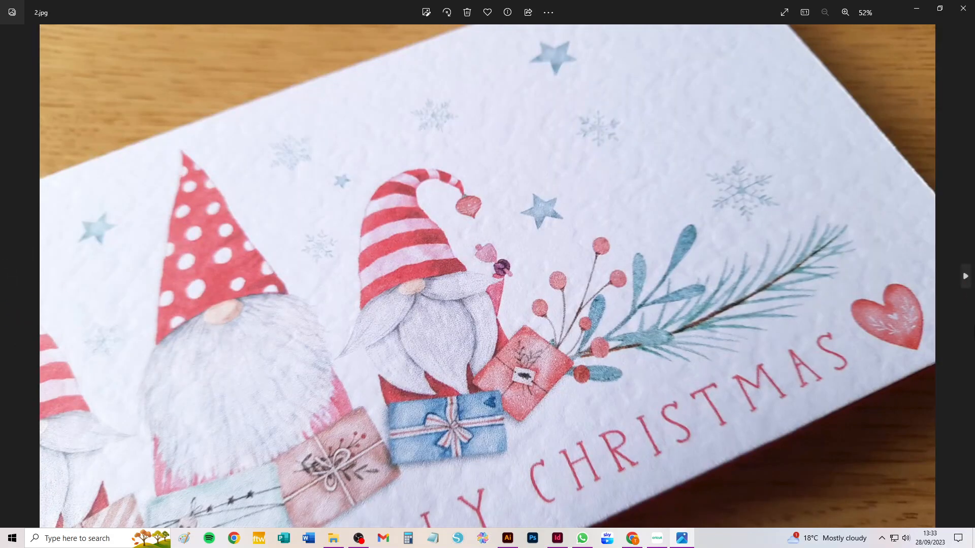
click(965, 277)
click(965, 277)
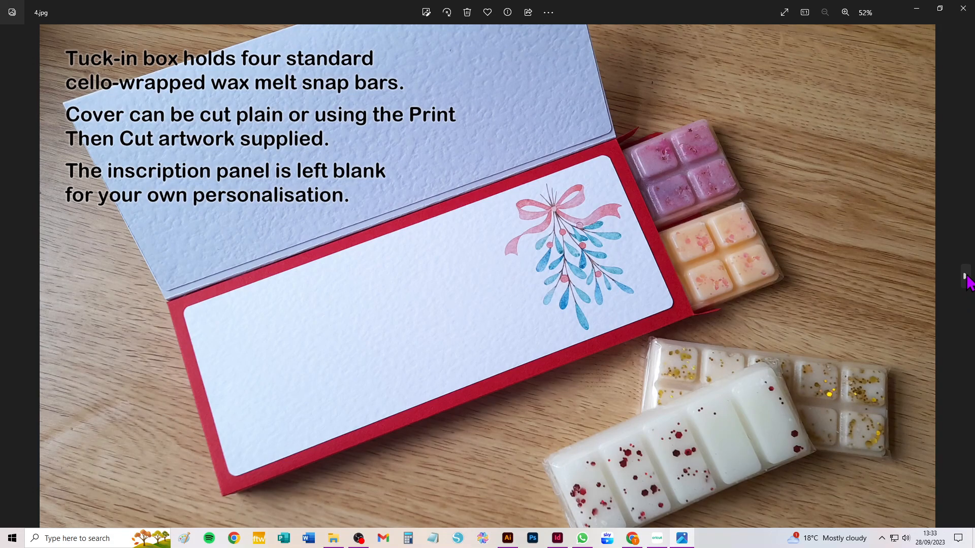
click(965, 276)
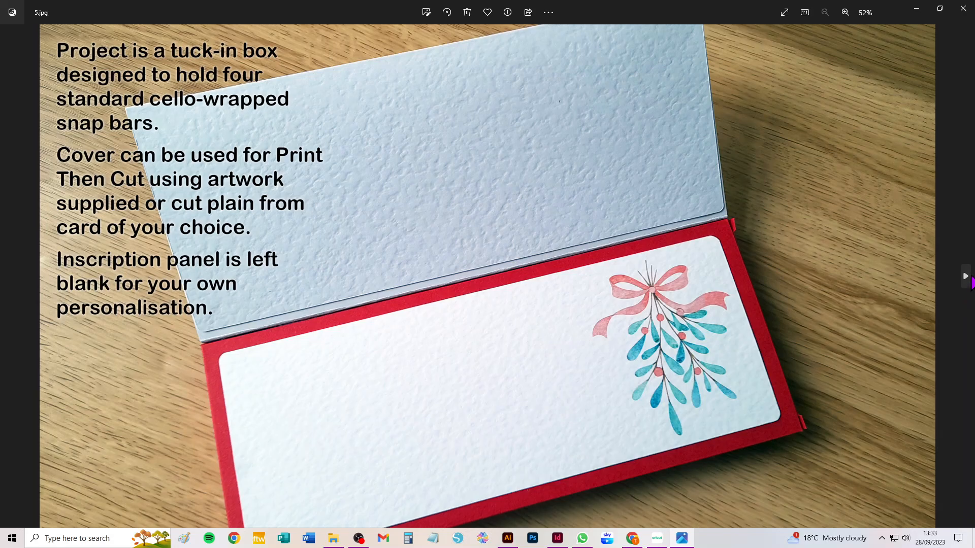
click(965, 278)
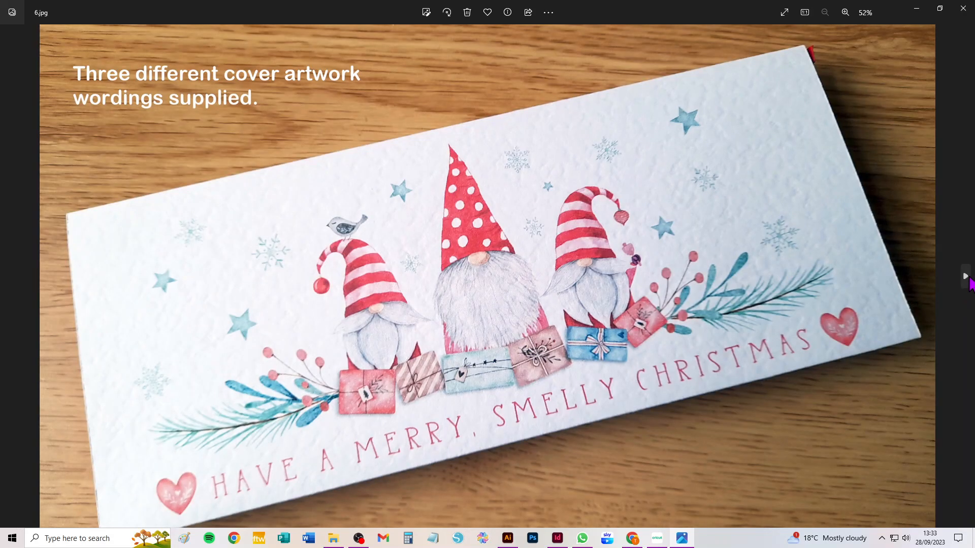
click(965, 278)
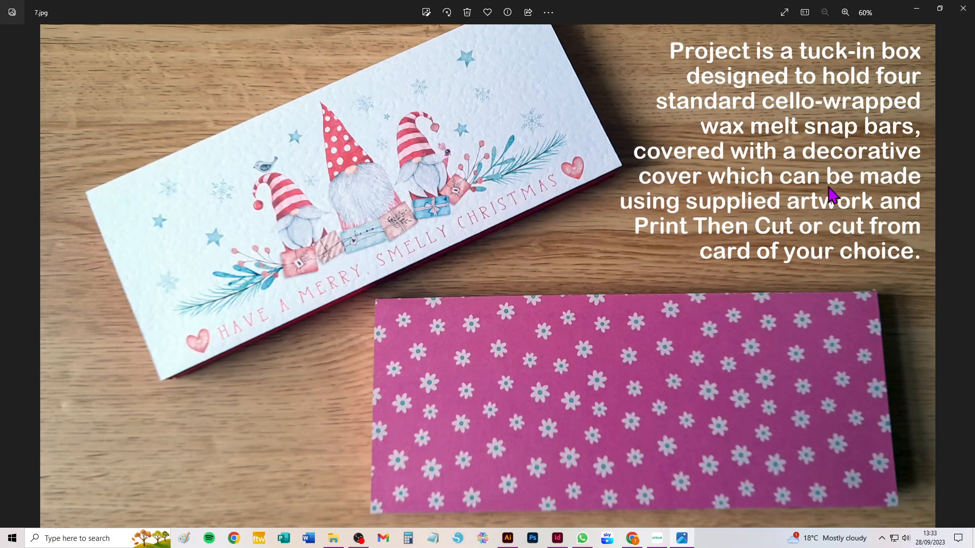
Switch to Cricut Design Space, add the uploaded snap bar box template to the canvas and reposition it away from the canvas corner.
click(657, 539)
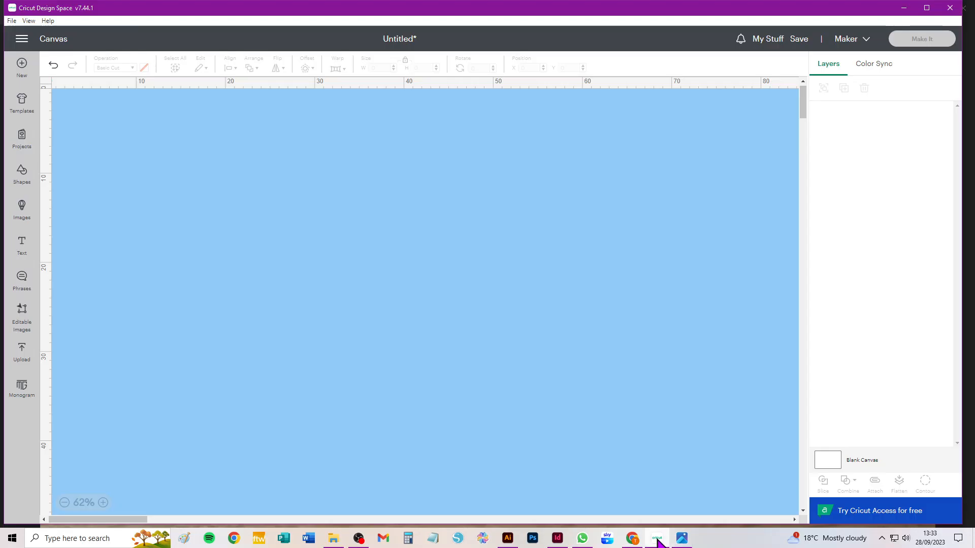
click(23, 351)
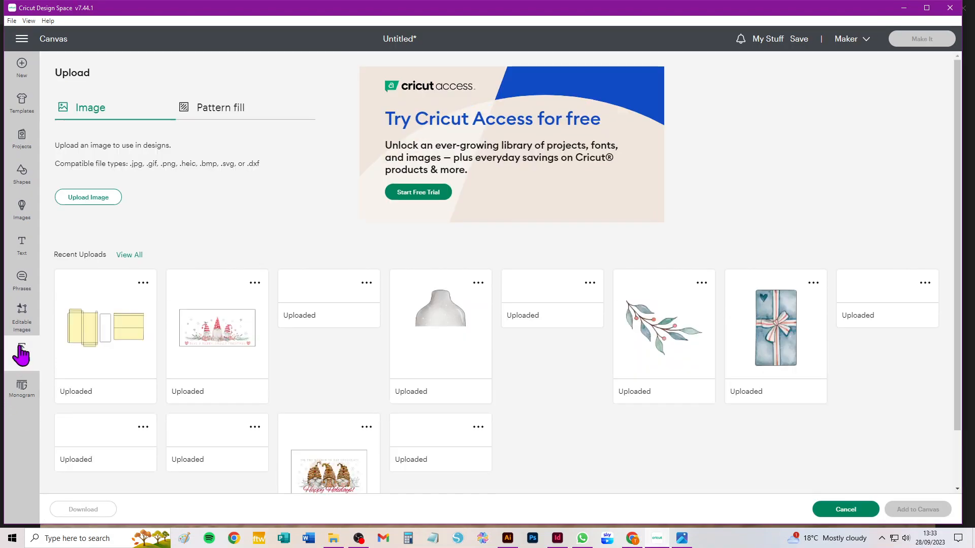
click(83, 326)
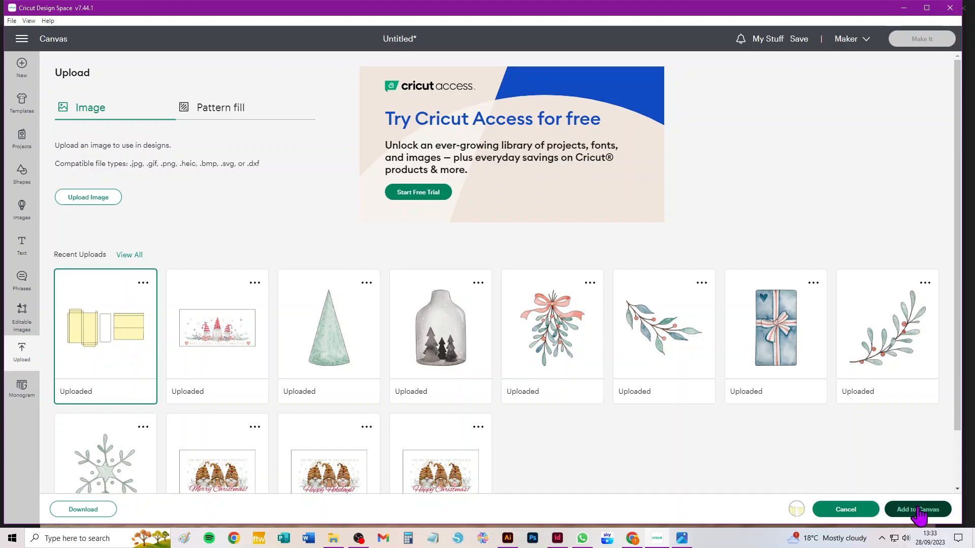
click(919, 509)
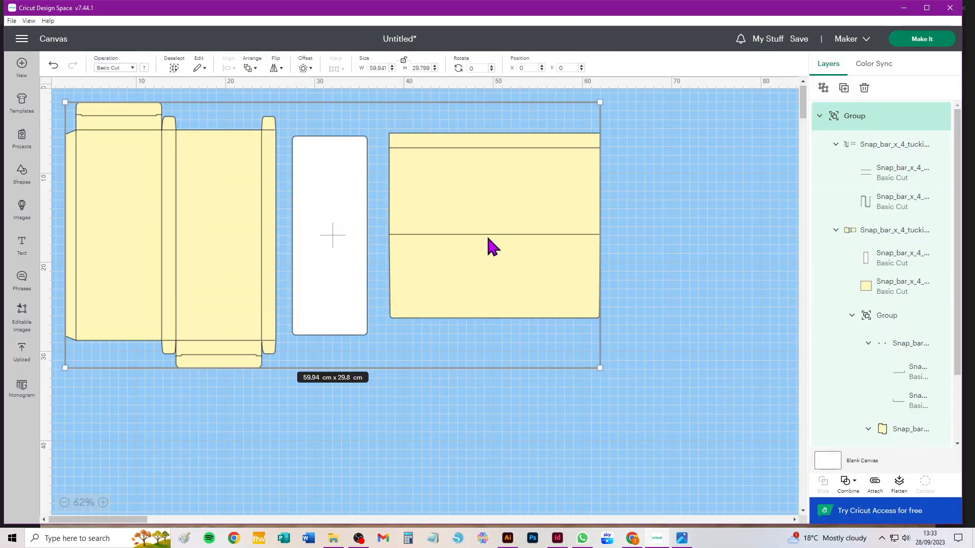
drag(453, 184, 511, 211)
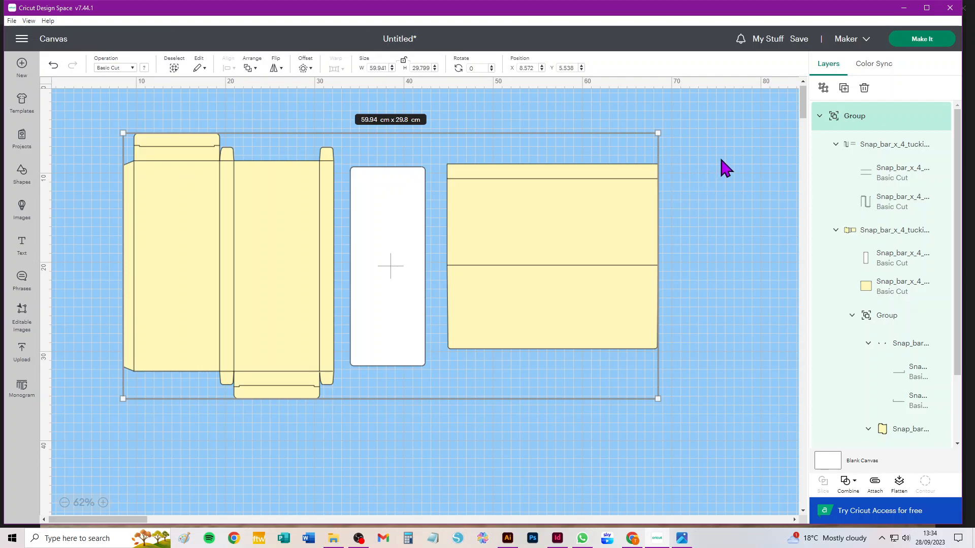
click(723, 142)
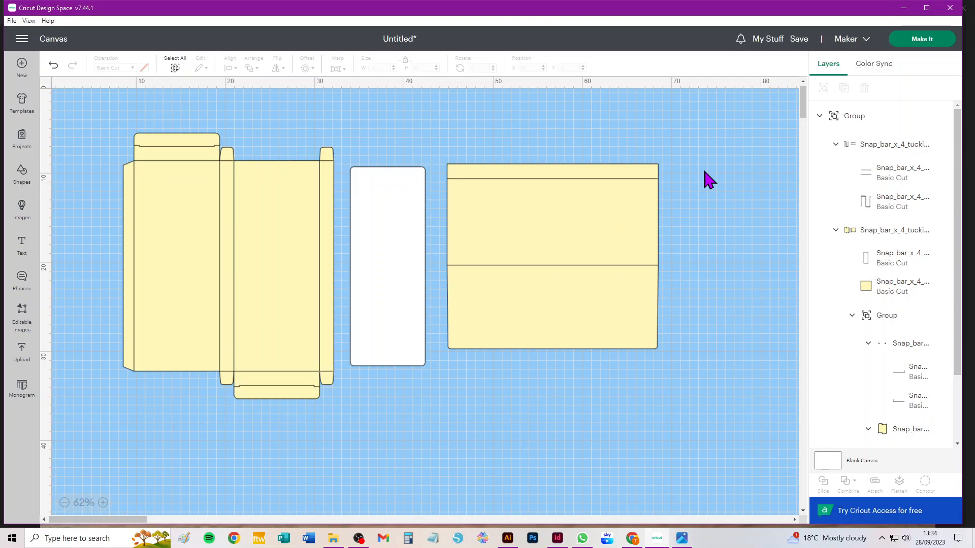
Change the operation of the subgroup holding the box and cover fold lines to Score.
click(888, 146)
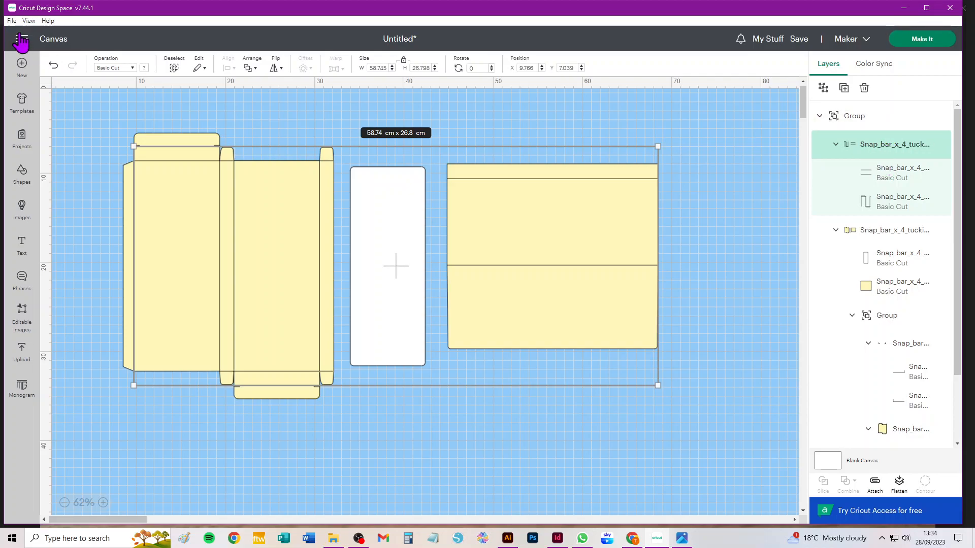
click(110, 68)
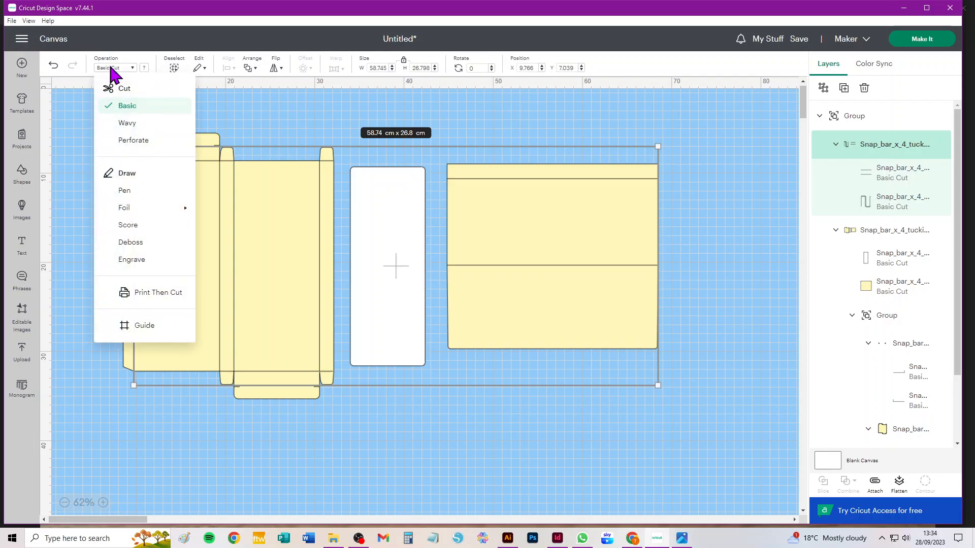
click(134, 224)
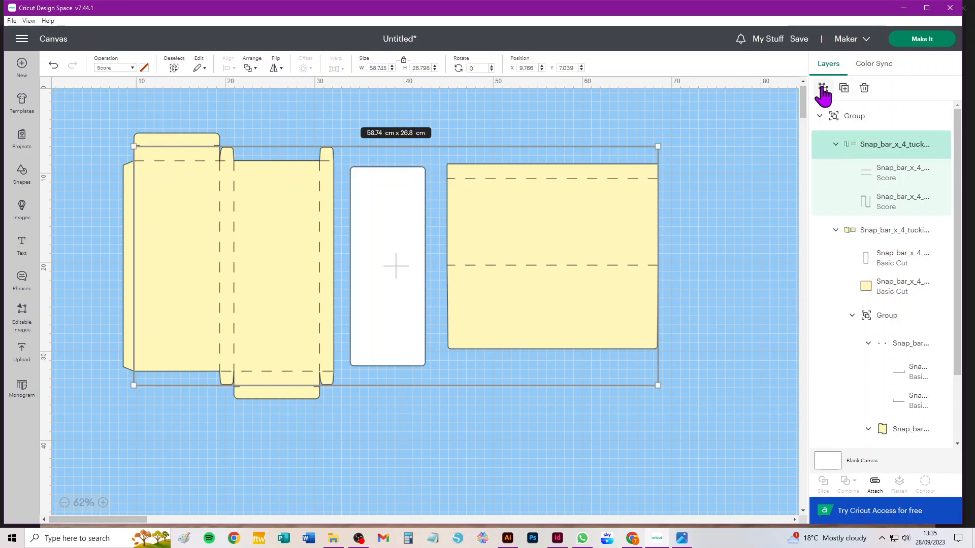
Ungroup the score-line subgroup and the subgroup containing the cut pieces within the template.
click(824, 89)
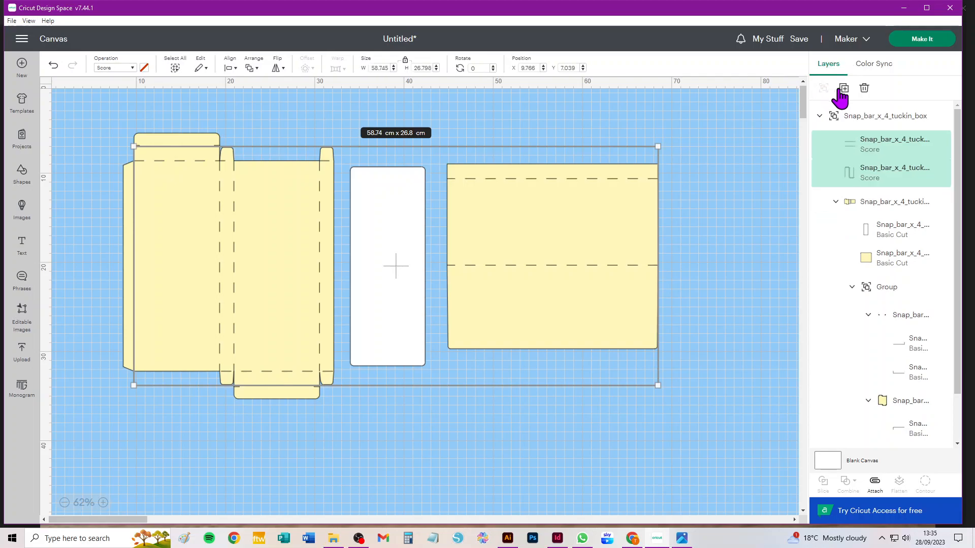
click(881, 208)
scroll(882, 208, down, 1)
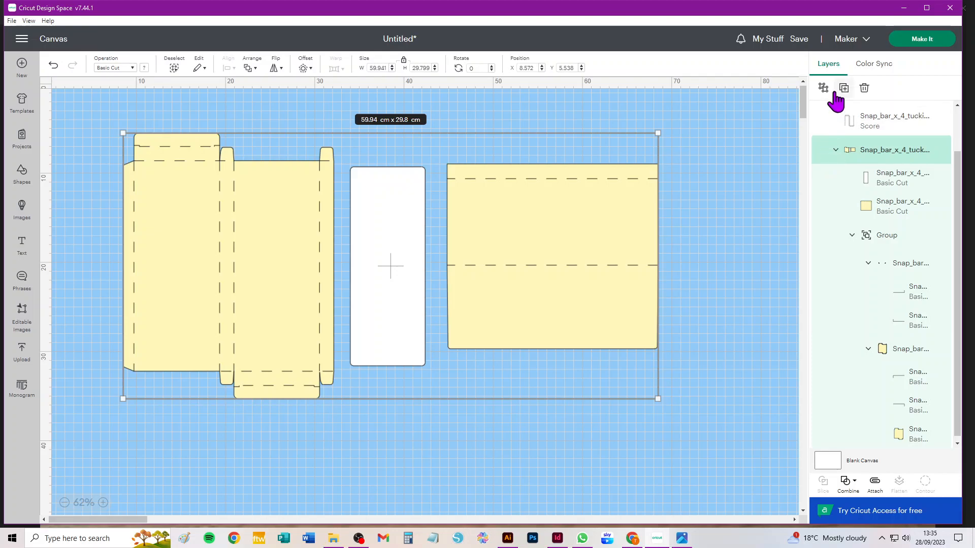
click(823, 90)
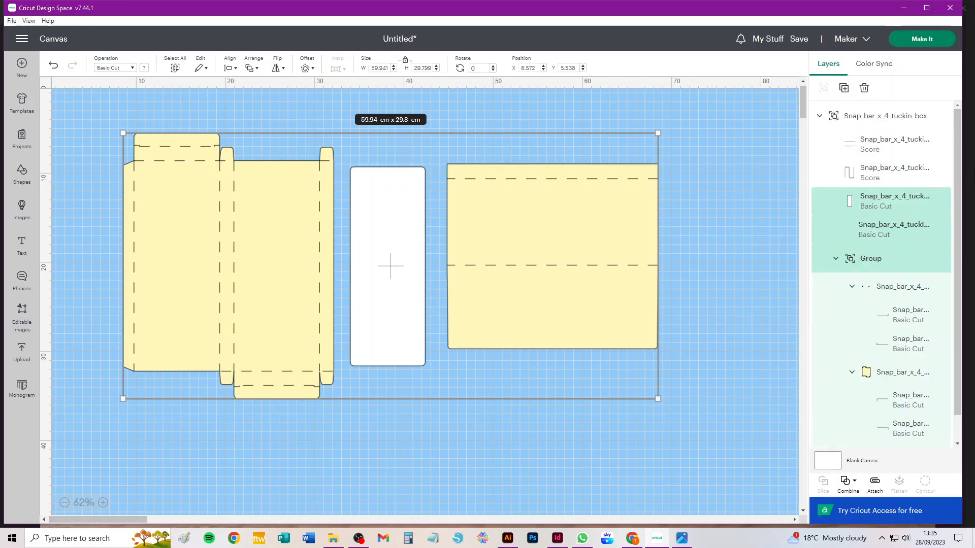
Select the whole Snap_bar_x_4_tuckin_box group and ungroup it, then clear the selection.
click(871, 117)
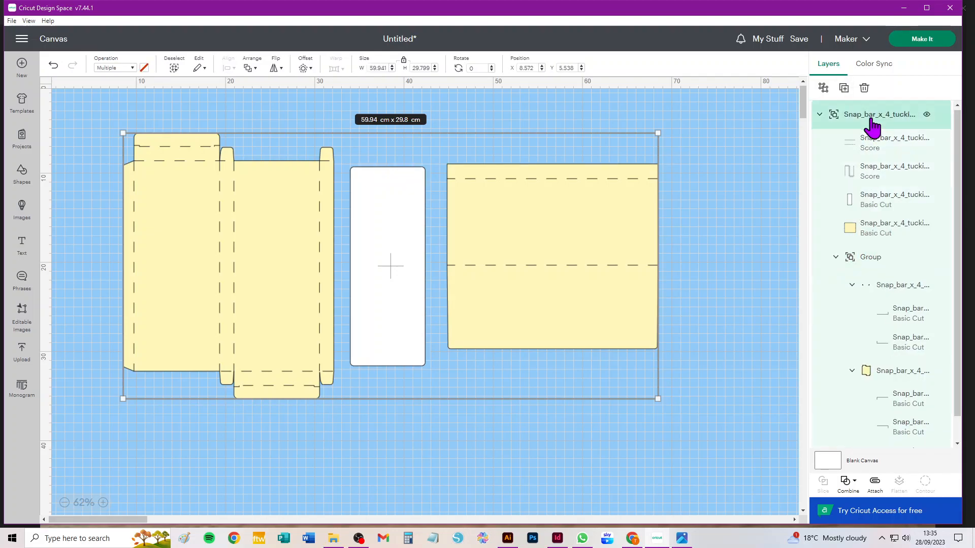
click(731, 128)
click(883, 121)
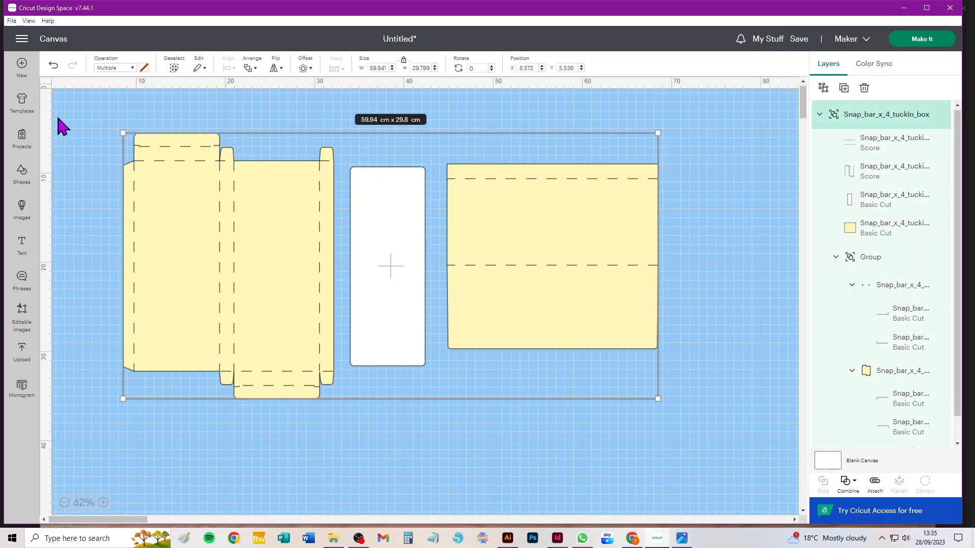
click(113, 105)
click(175, 69)
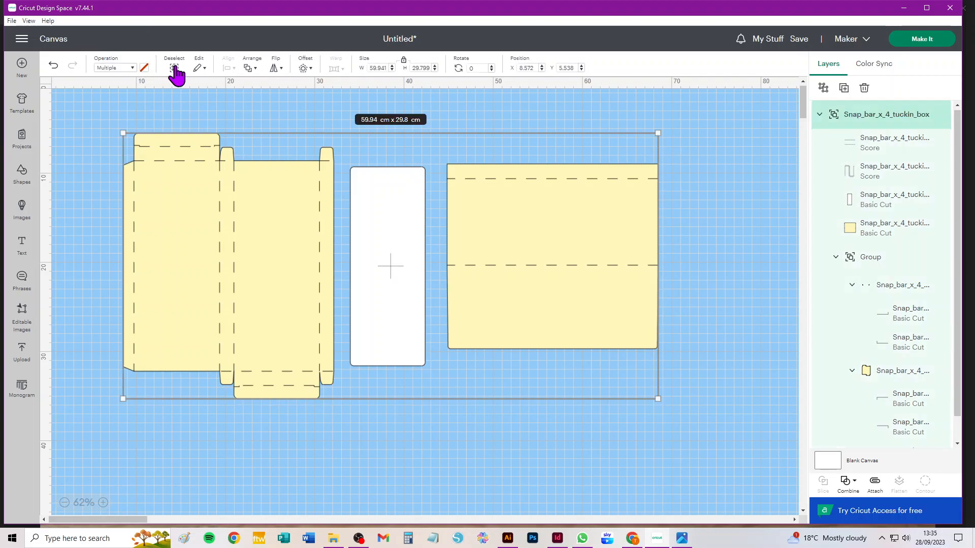
click(87, 127)
drag(82, 112, 690, 418)
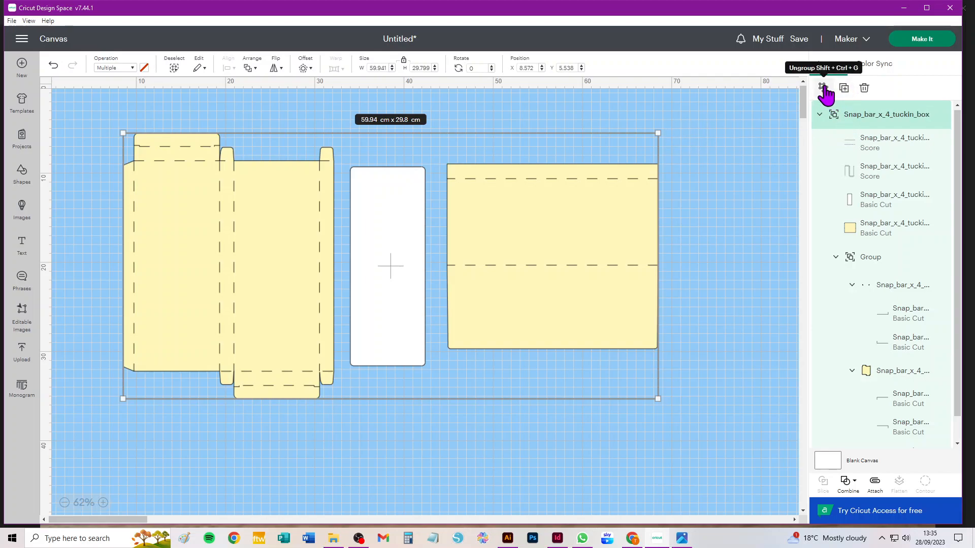
click(823, 87)
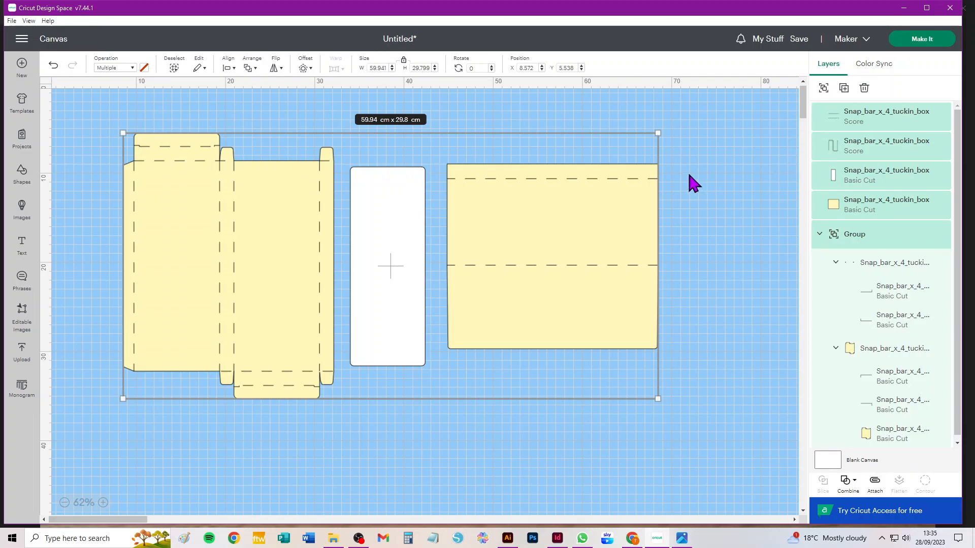
click(688, 155)
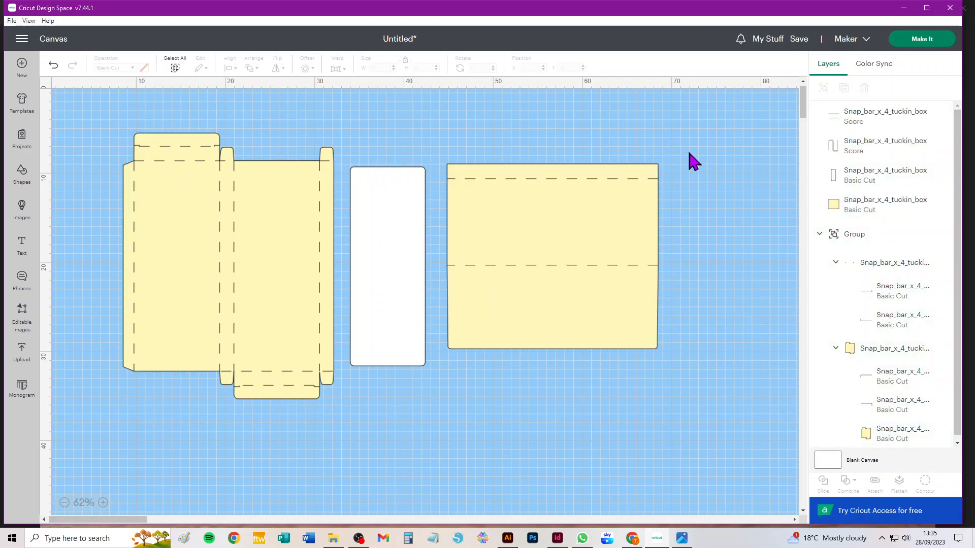
Attach the two score lines to the cover piece, and move the cover and the white inscription panel away from the box.
mouse_move(690, 137)
mouse_down()
mouse_move(465, 341)
mouse_move(433, 377)
mouse_move(437, 385)
mouse_move(624, 219)
mouse_move(686, 149)
mouse_up()
drag(674, 145, 436, 389)
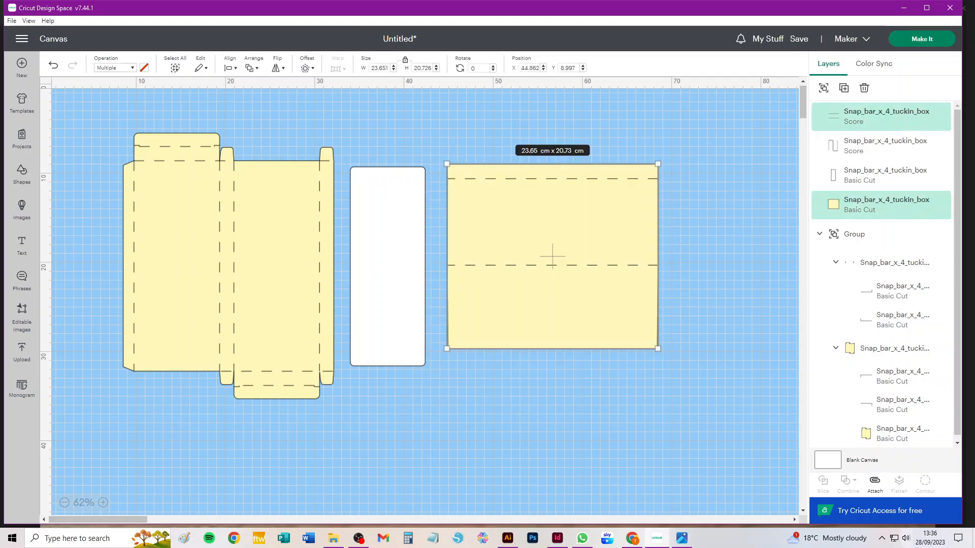
click(875, 482)
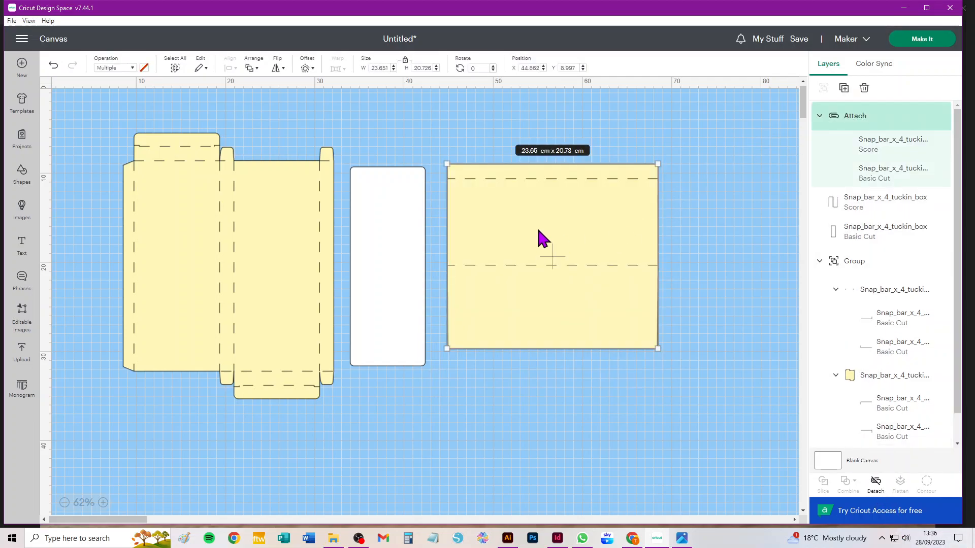
drag(538, 230, 633, 185)
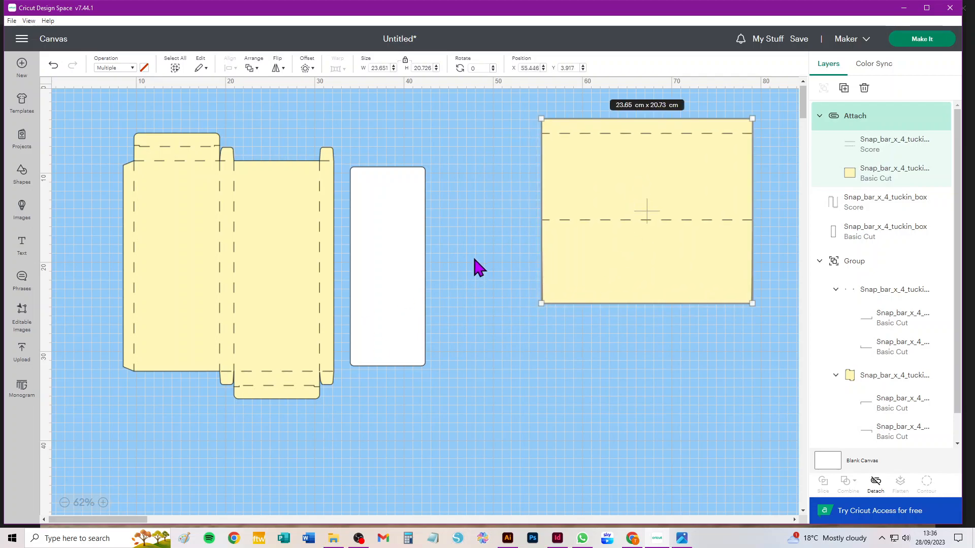
drag(386, 282, 475, 240)
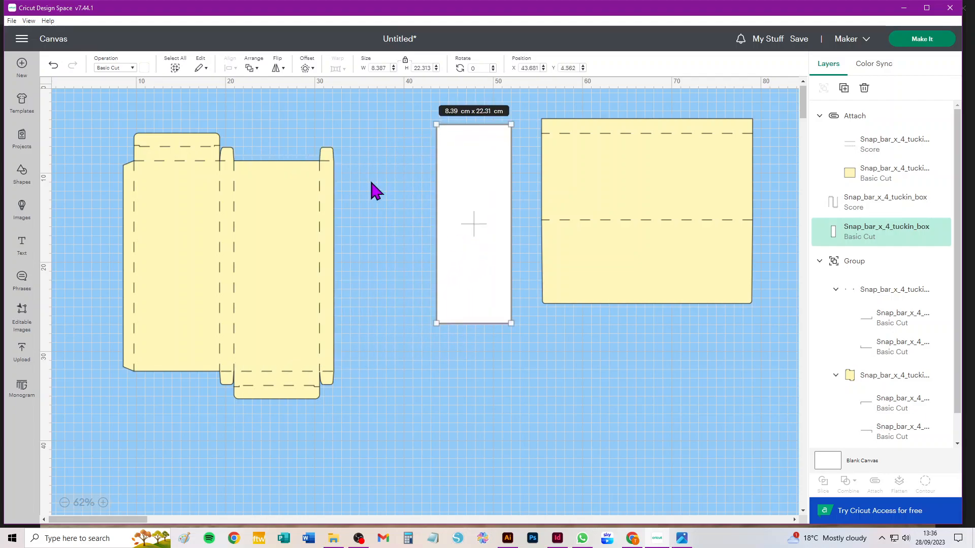
Select all parts of the tuck-in box and attach its score lines to the cut pieces.
drag(382, 110, 59, 469)
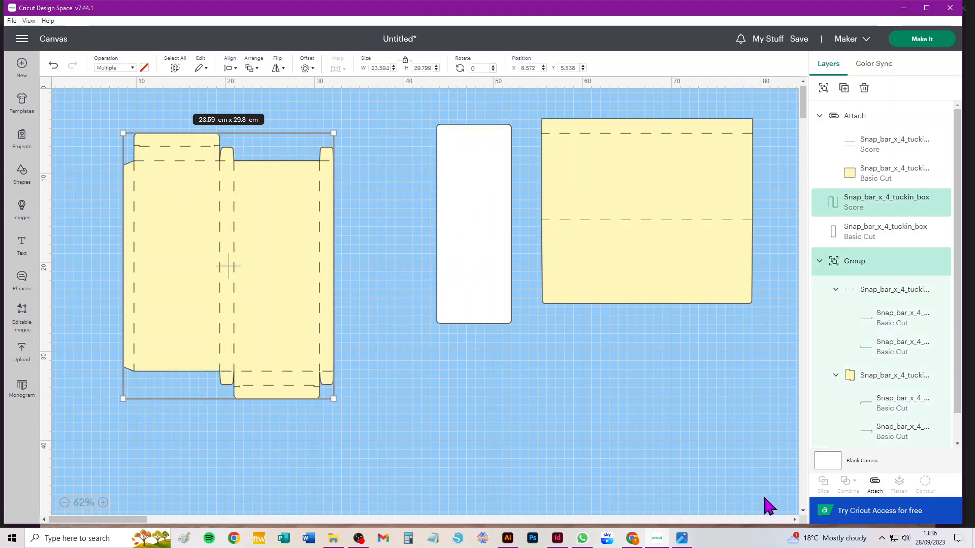
click(874, 482)
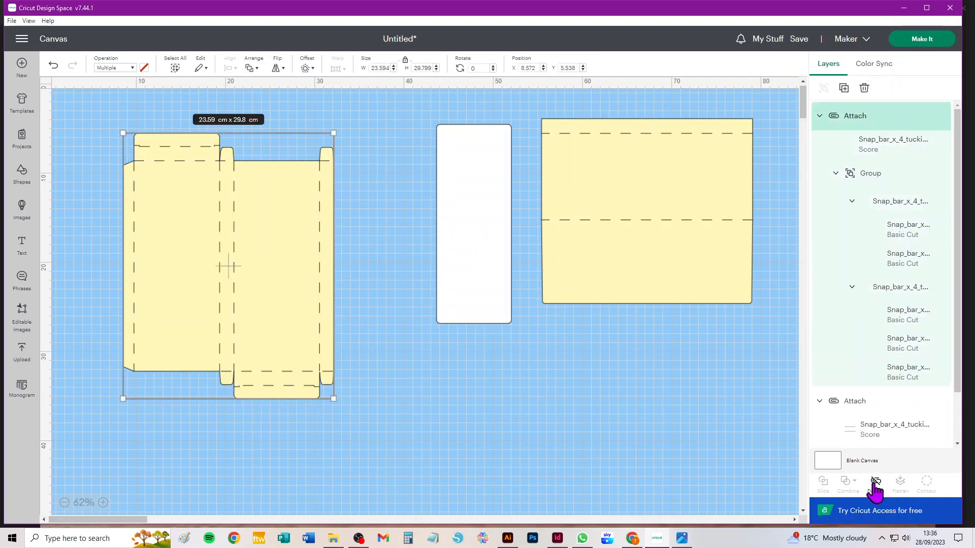
click(671, 472)
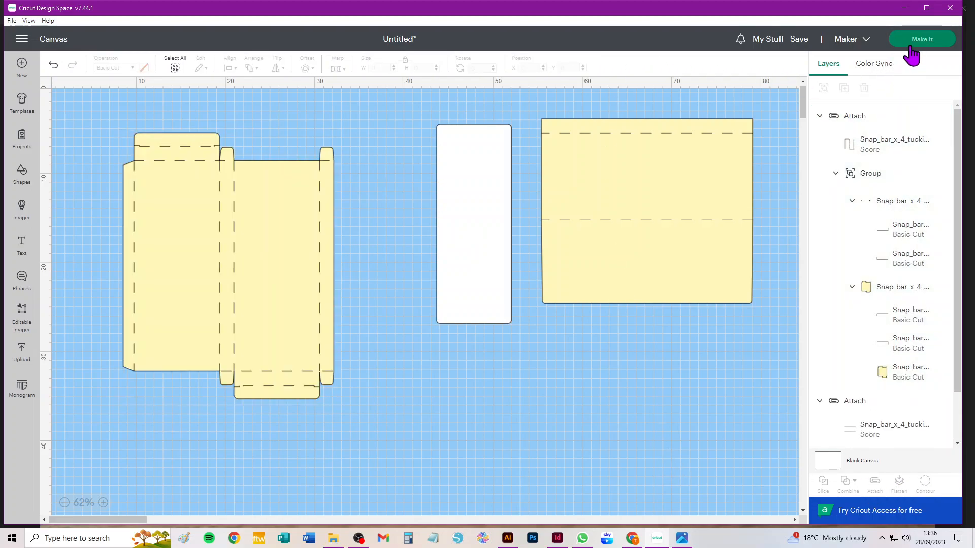
Send the project to mat preparation and set the inscription panel mat's material size to 21 cm x 29.7 cm (A4).
click(914, 40)
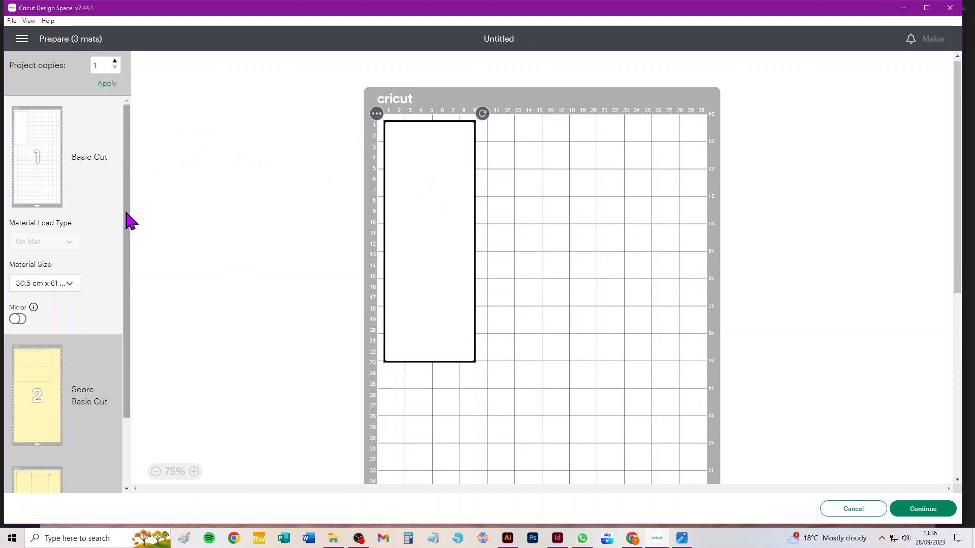
click(63, 285)
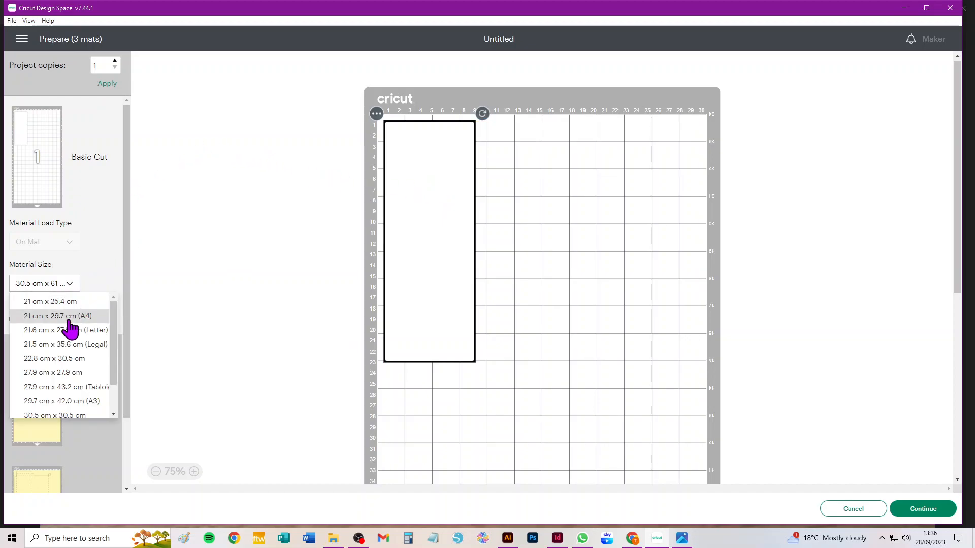
click(68, 316)
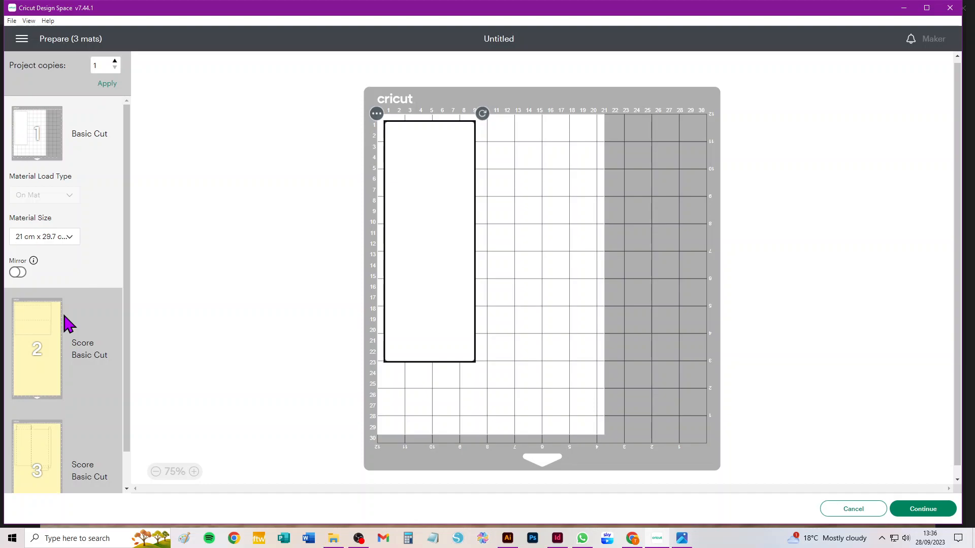
Set the cover mat's material size to 30.5 cm x 30.5 cm and open the third mat holding the box.
click(38, 324)
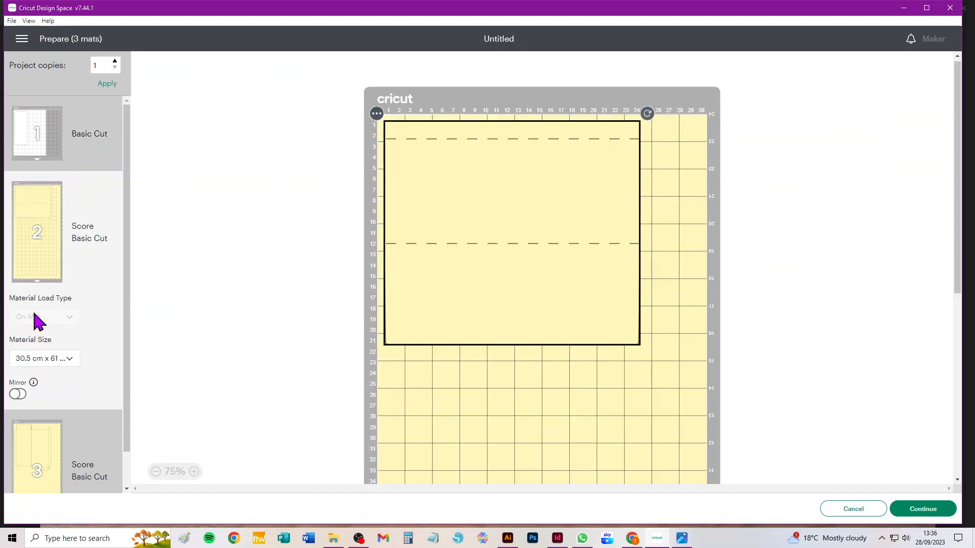
click(61, 360)
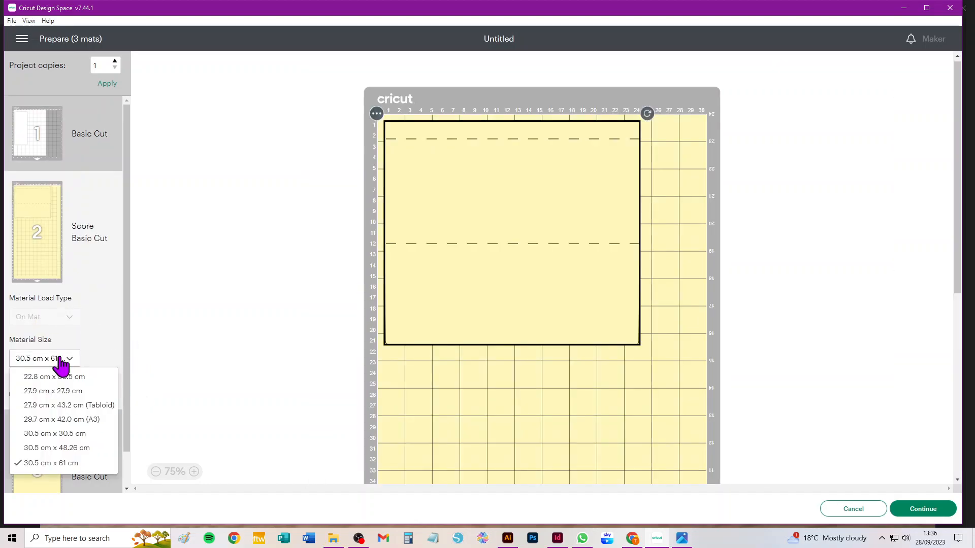
click(57, 435)
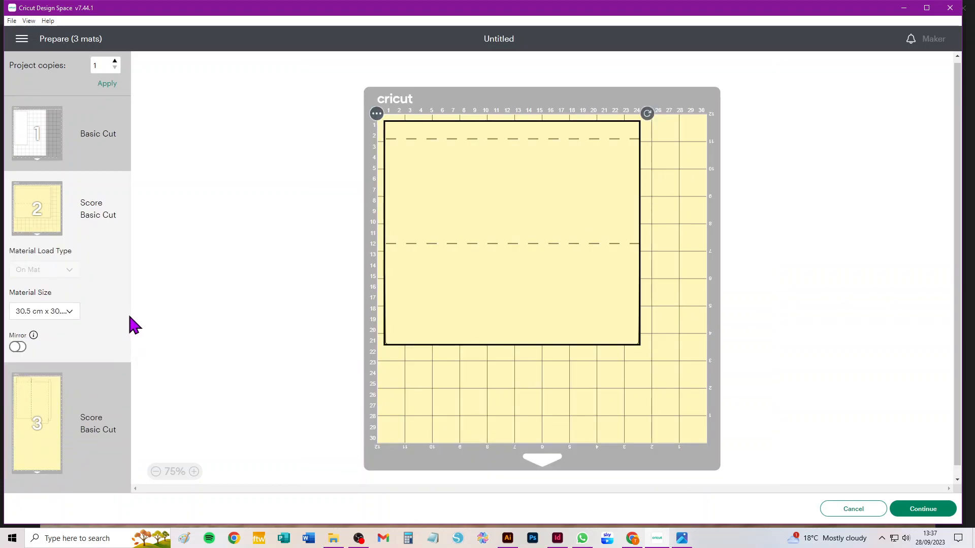
click(38, 398)
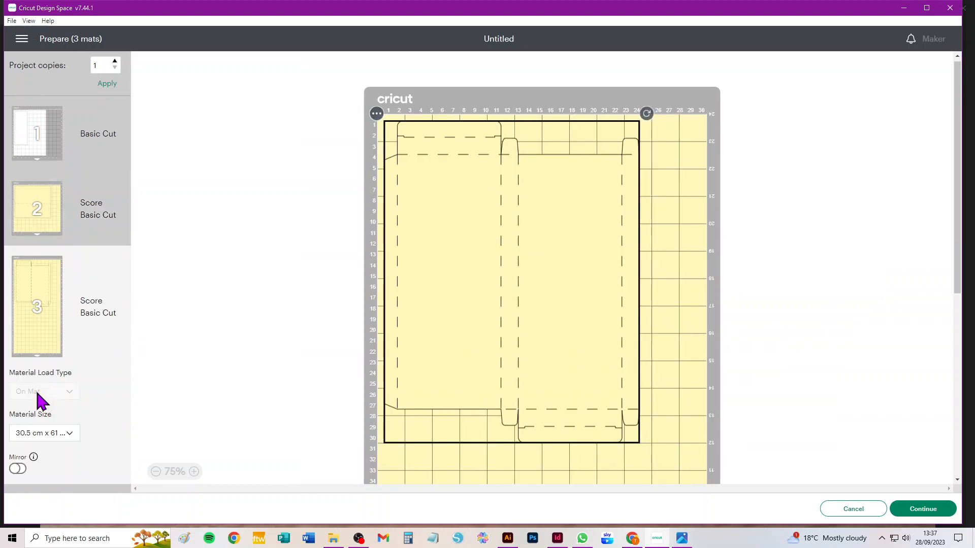
Return to the canvas, select the tuck-in box and move it to about X 10.9, Y 6.7.
click(866, 514)
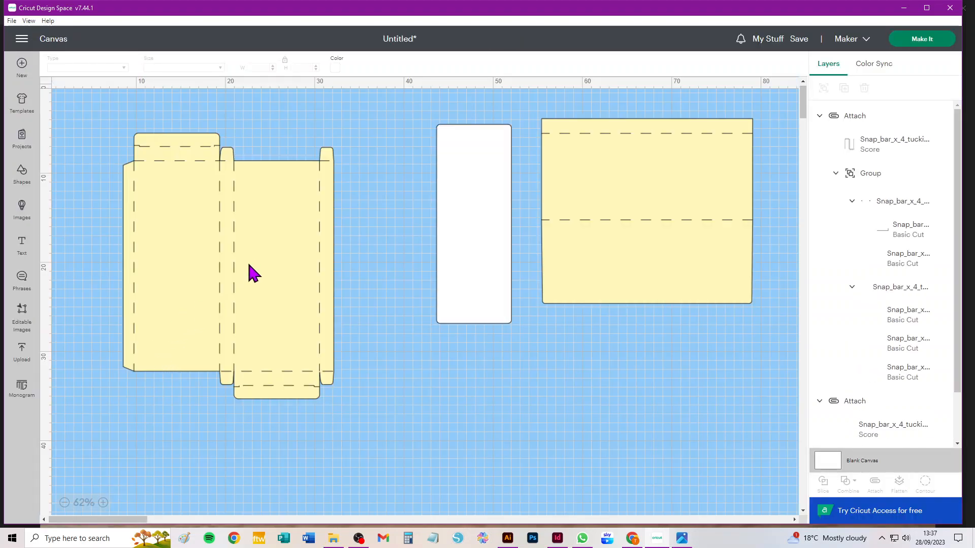
click(251, 261)
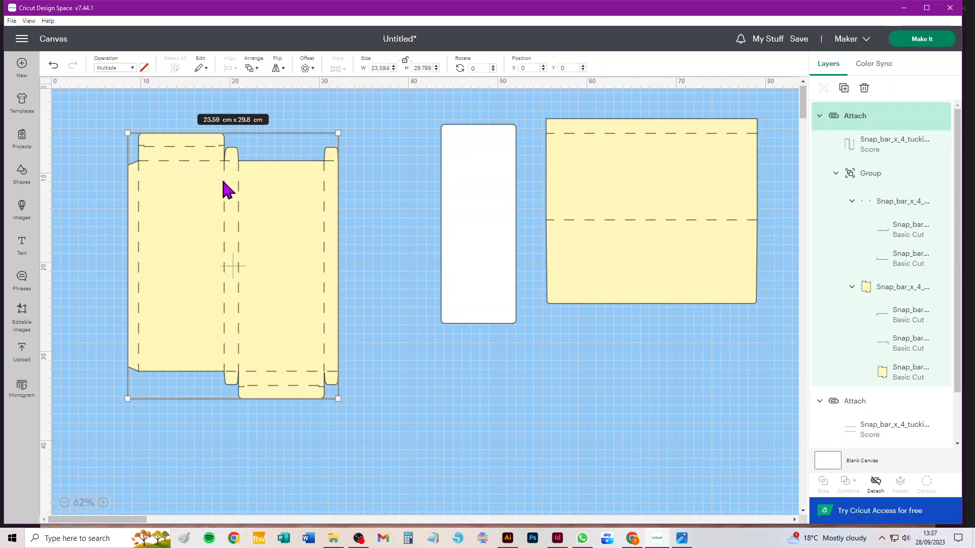
scroll(227, 189, up, 3)
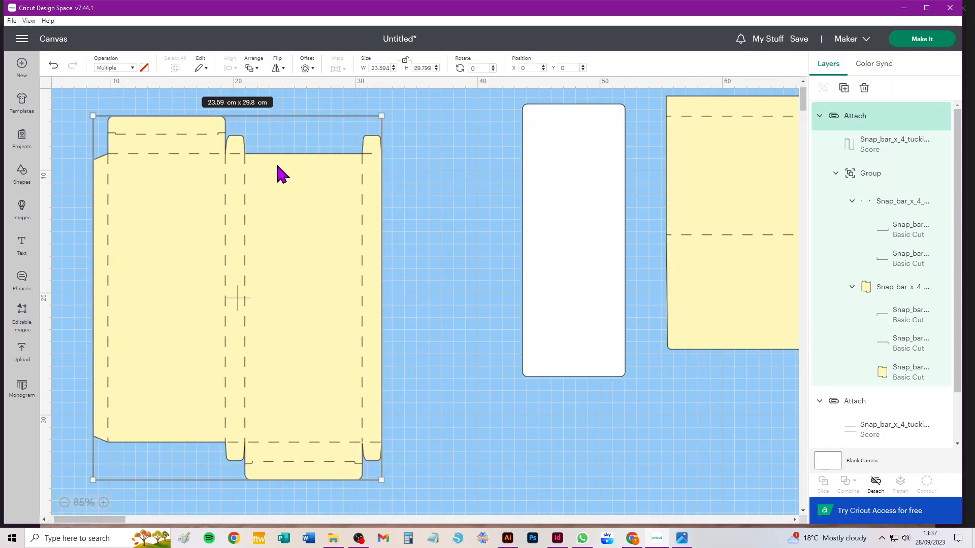
drag(278, 168, 307, 185)
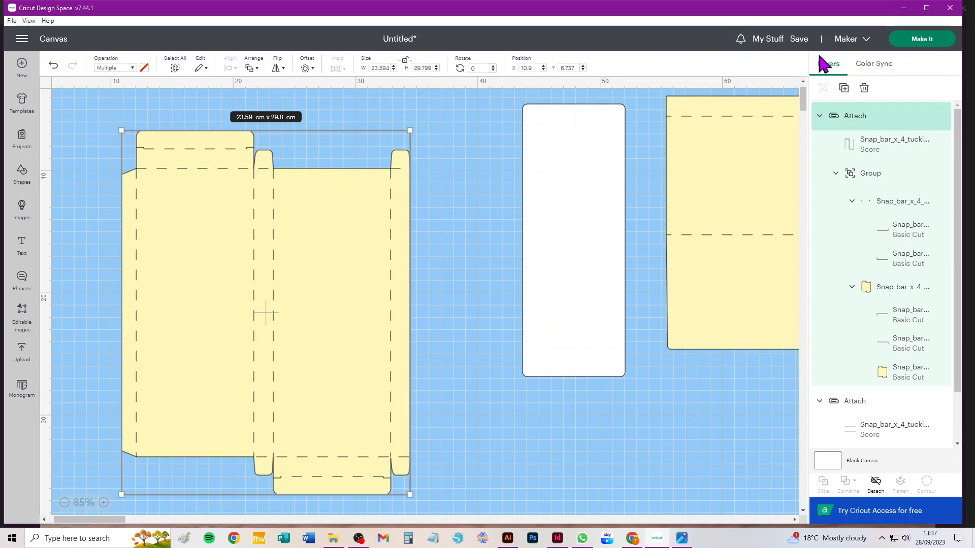
Send the project to mat preparation again and review the material sizes offered for the box mat.
click(922, 39)
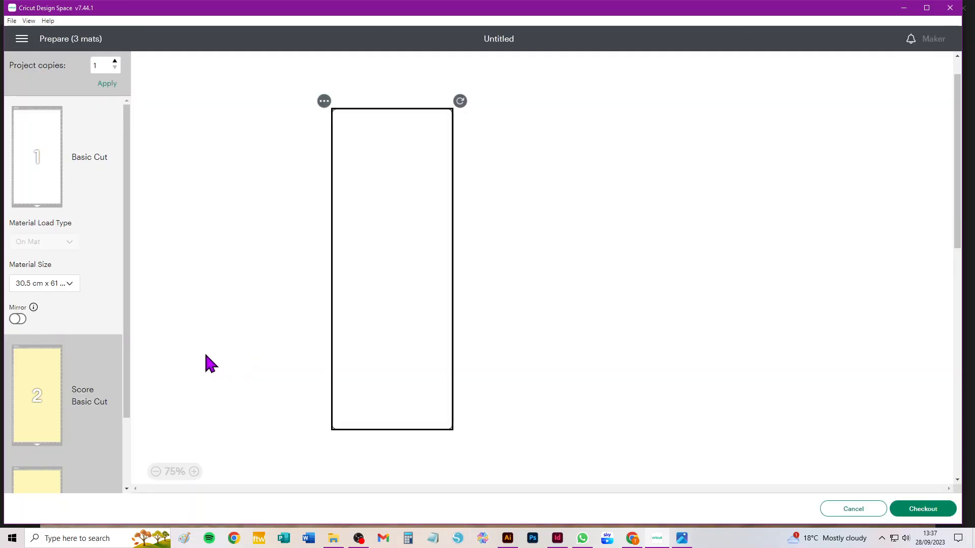
scroll(34, 258, down, 2)
click(54, 401)
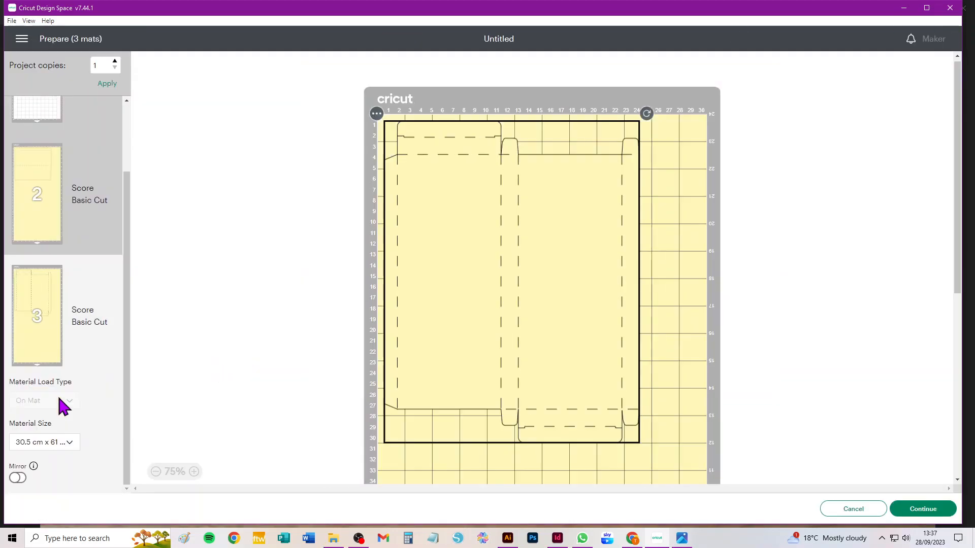
click(61, 444)
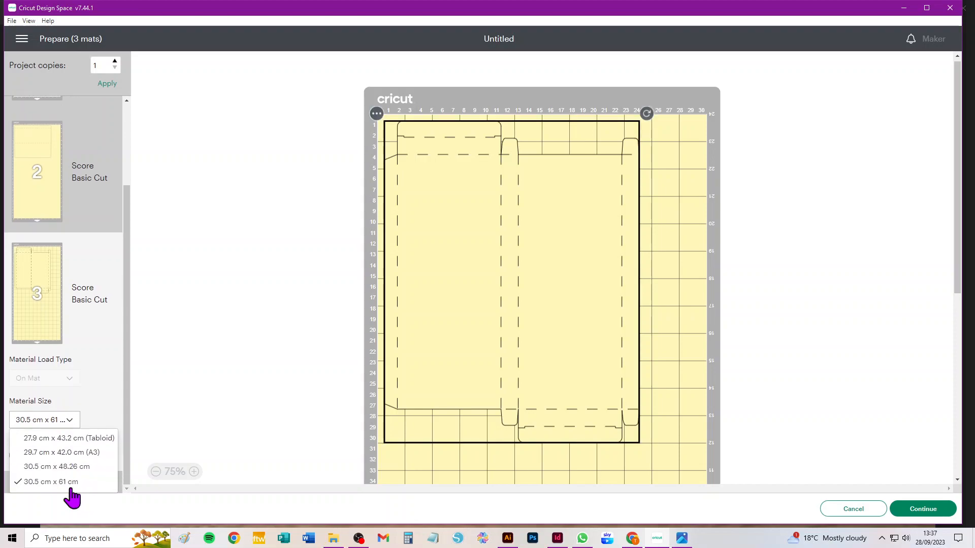
click(101, 344)
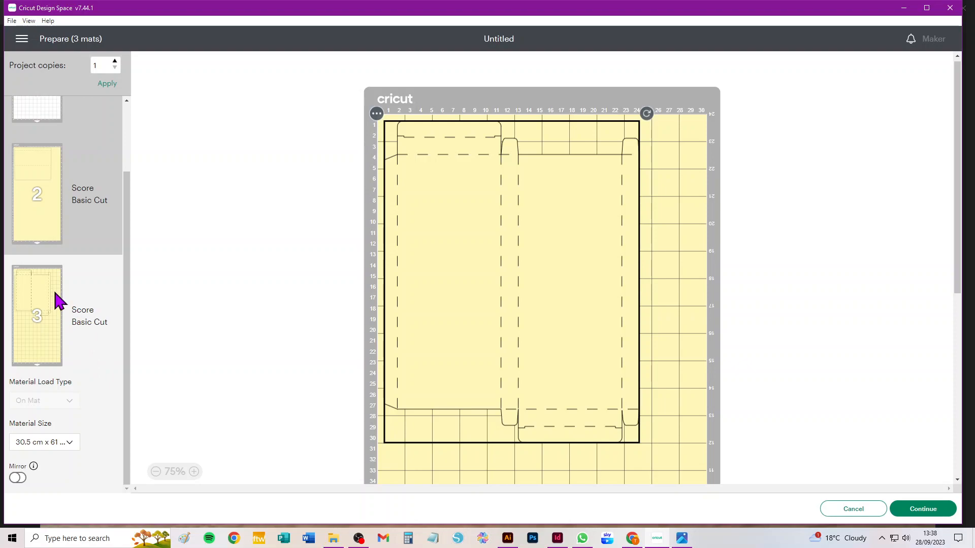
Set the box mat's material size to 29.7 cm x 42.0 cm (A3) and try rotating the box on it.
click(57, 443)
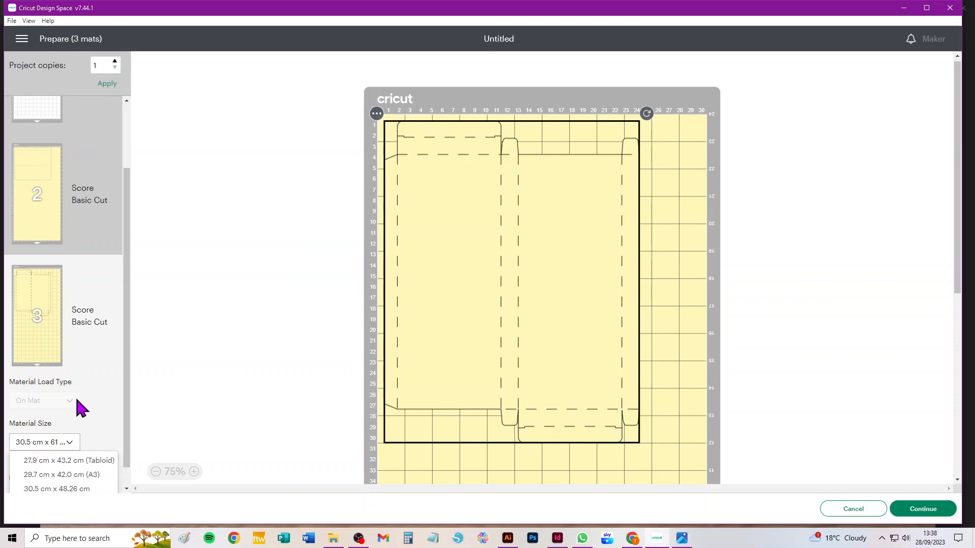
scroll(82, 401, down, 1)
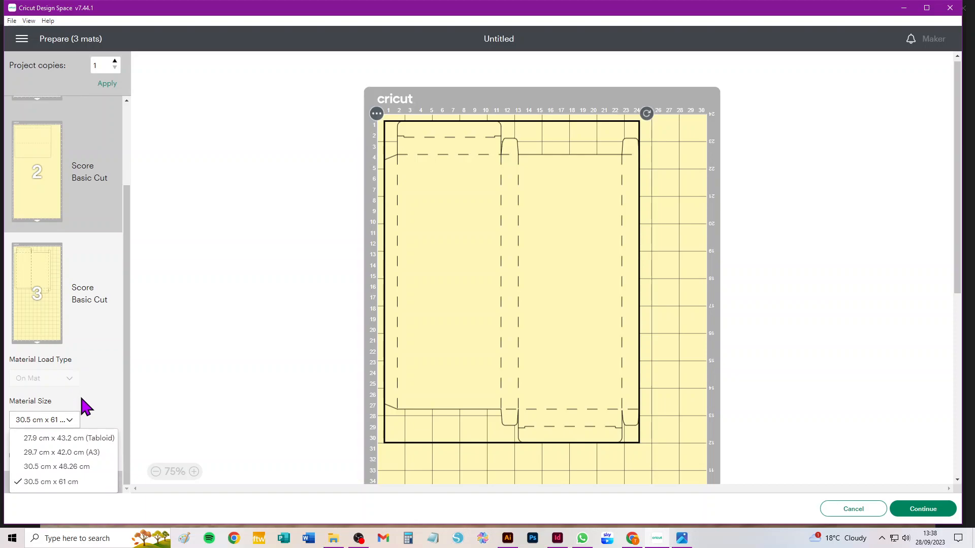
click(63, 453)
scroll(65, 460, up, 3)
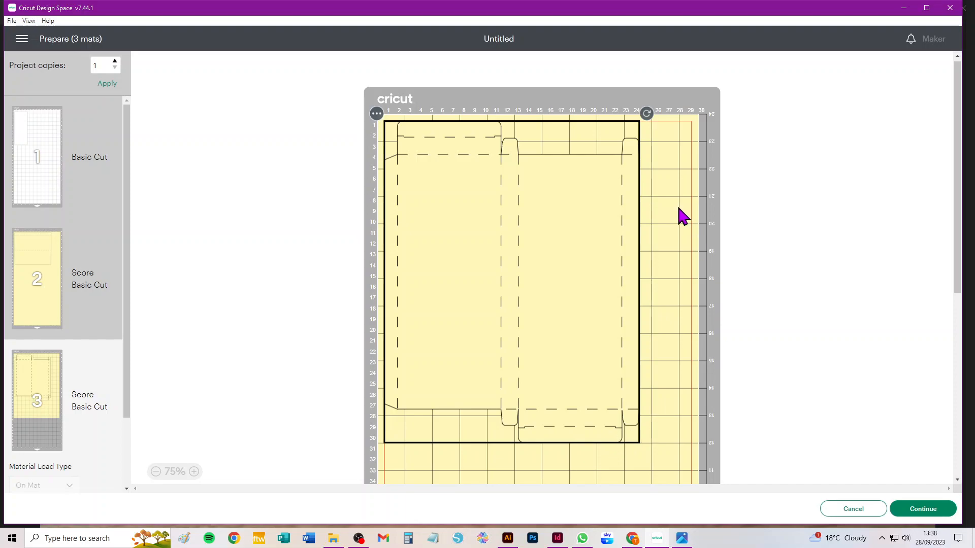
drag(646, 113, 654, 386)
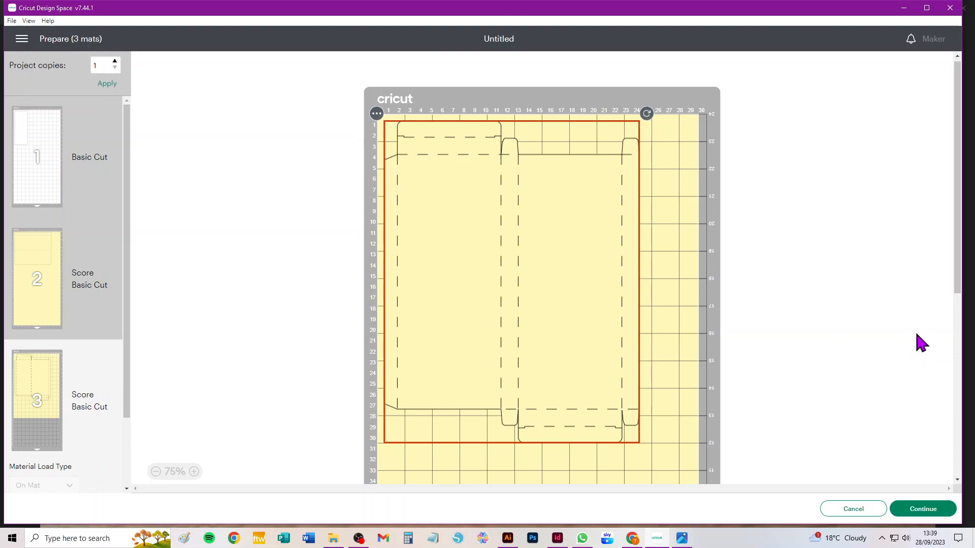
Set the box mat's material size to 30.5 cm x 61 cm and try rotating the box on the mat.
scroll(57, 393, down, 2)
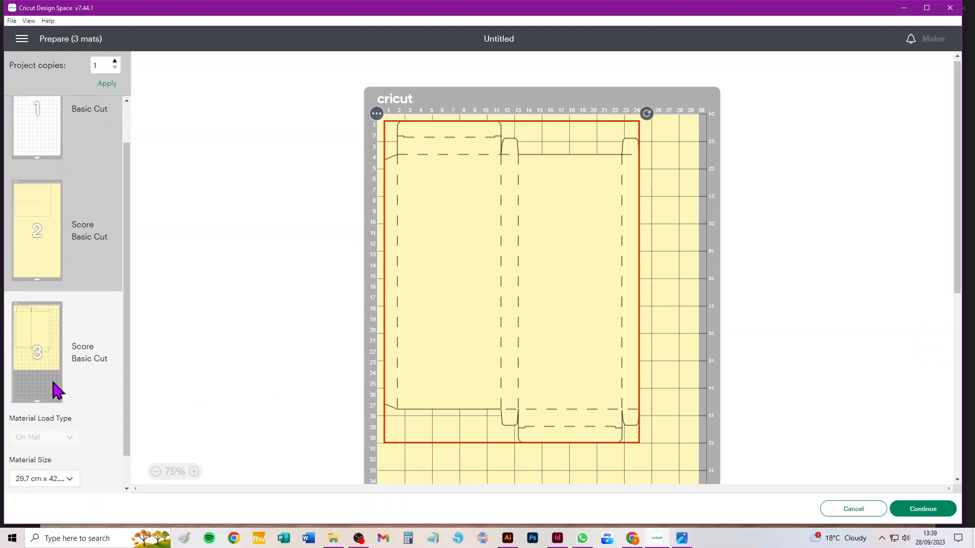
click(56, 448)
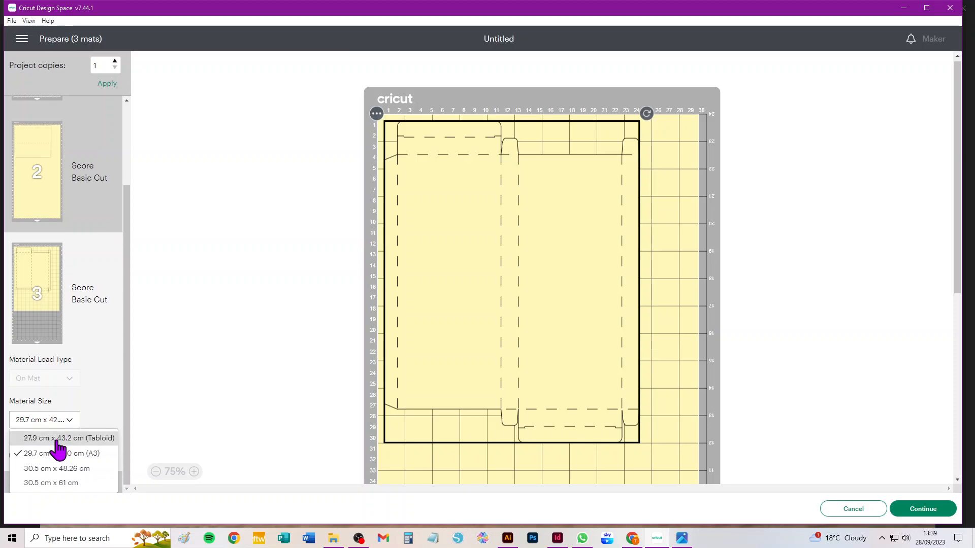
click(64, 486)
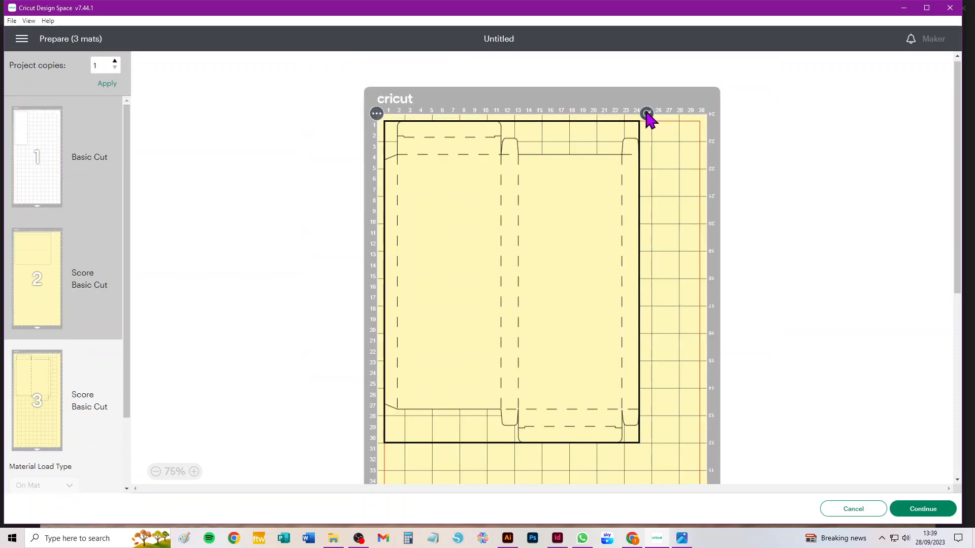
drag(648, 117, 727, 431)
drag(649, 118, 672, 413)
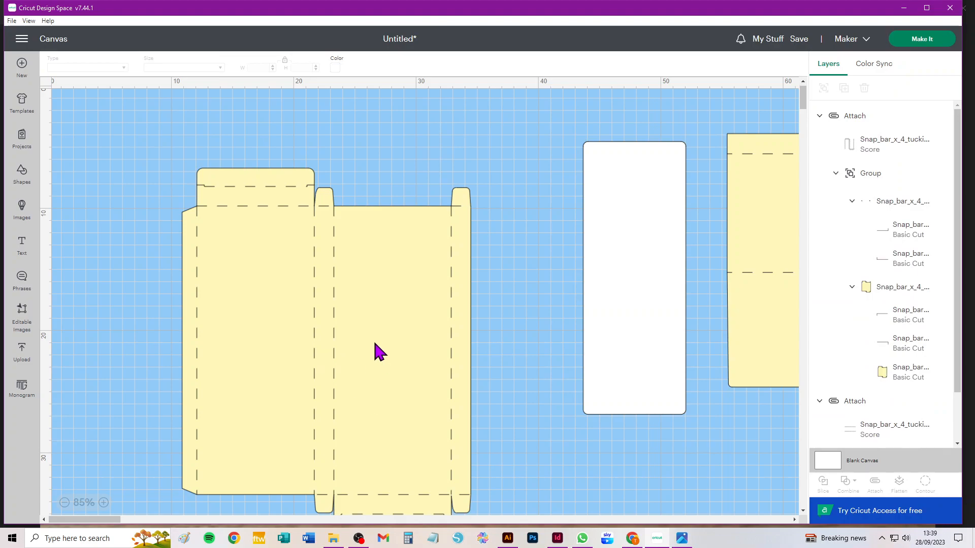
Rearrange the pieces on the canvas, bringing the white inscription panel close to the box and the cover beside the panel.
drag(379, 351, 300, 312)
drag(648, 276, 458, 304)
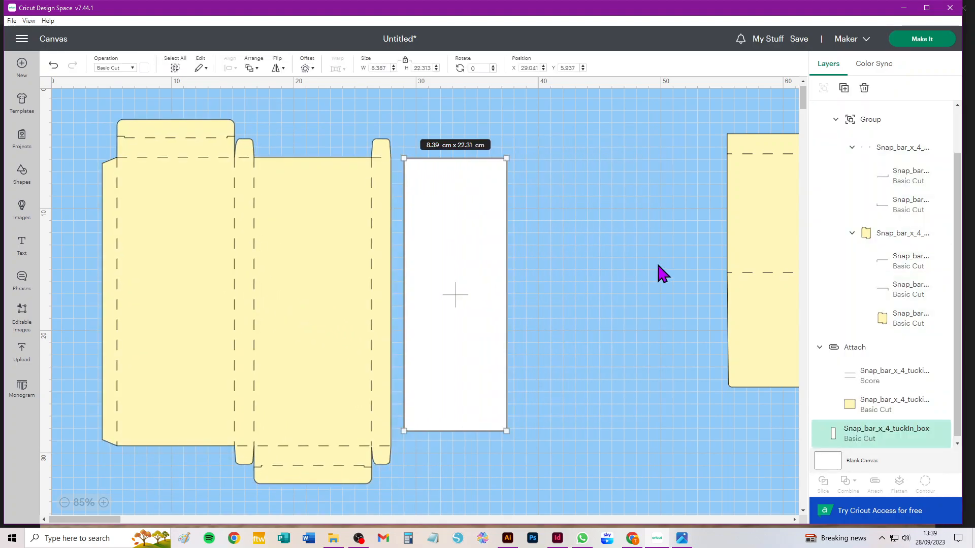
drag(788, 229, 591, 257)
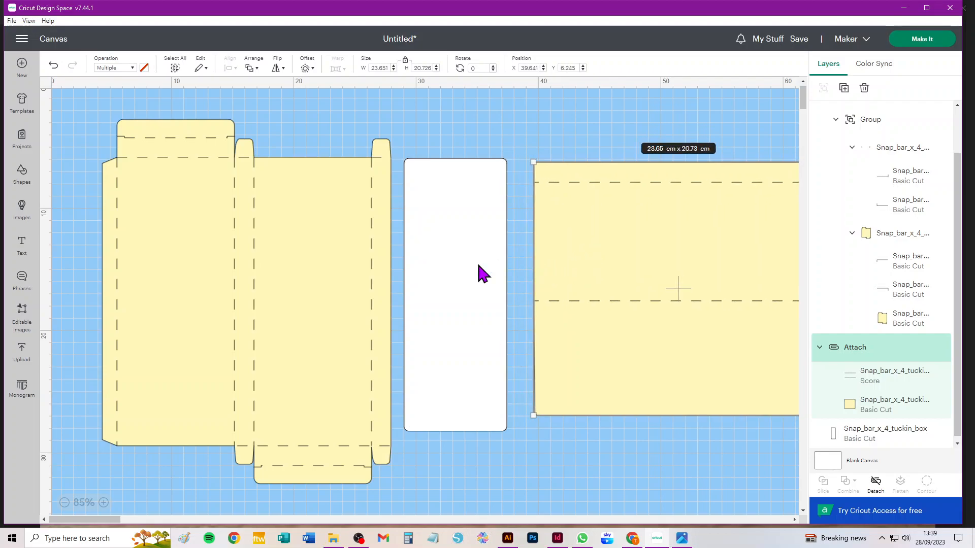
Delete everything from the canvas and add a fresh copy of the uploaded box template, placed at about X 5.9, Y 3.9.
key(ctrl+a)
key(Delete)
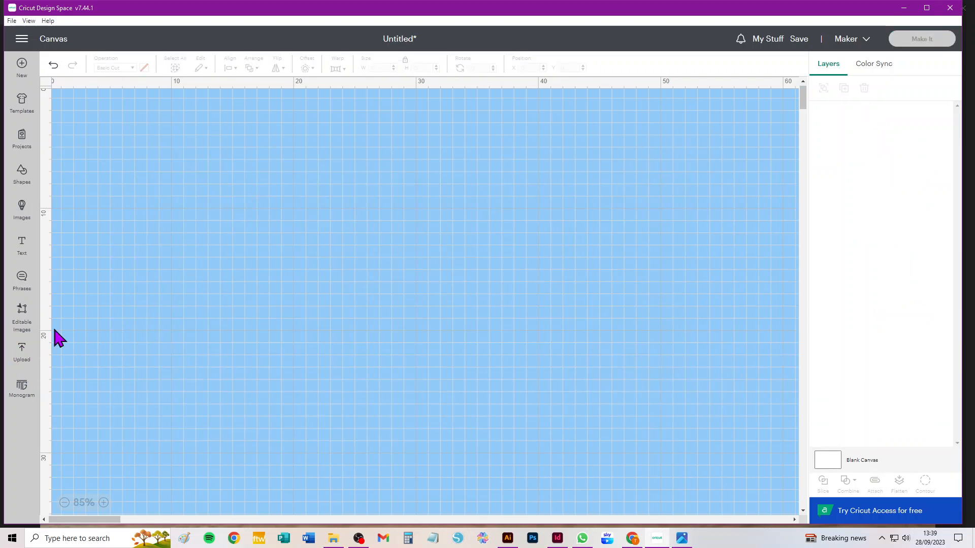
click(22, 350)
click(133, 348)
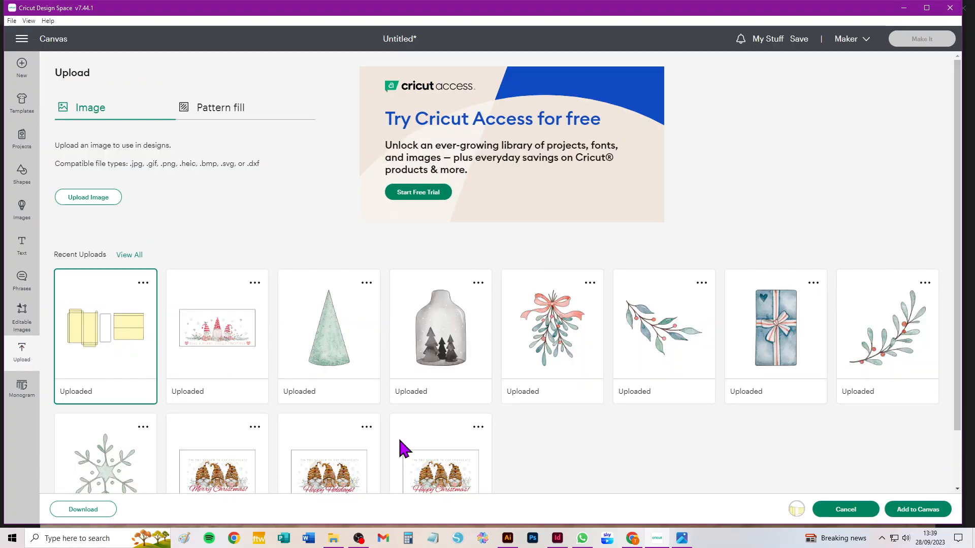
click(909, 510)
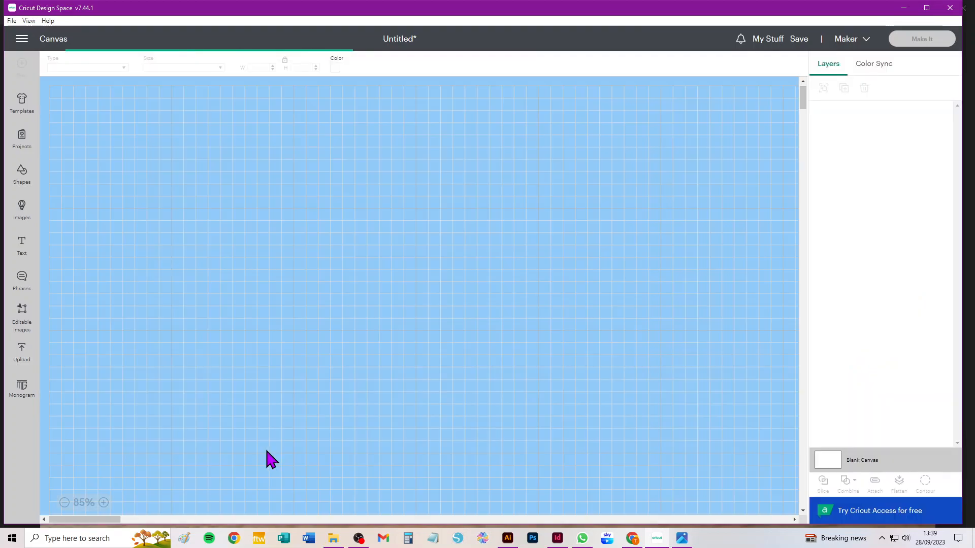
scroll(342, 273, down, 2)
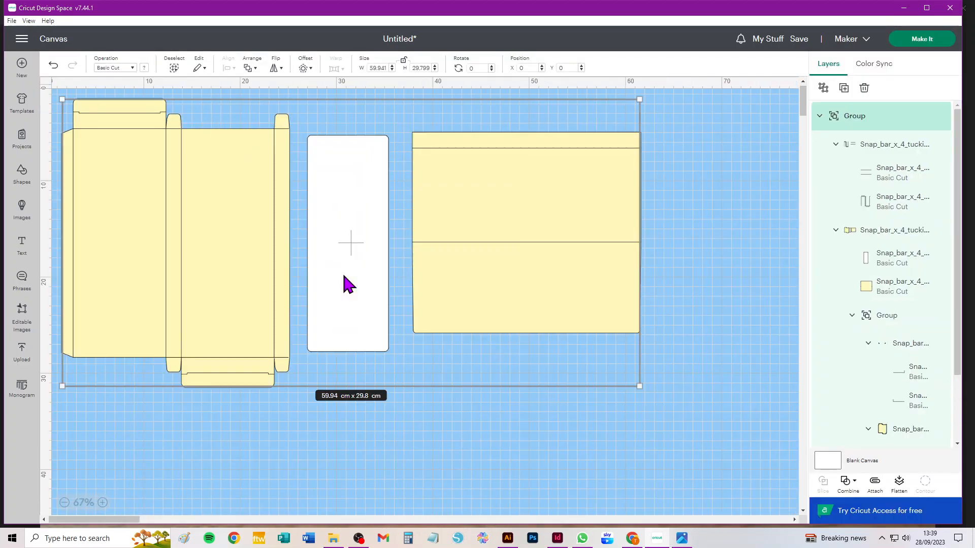
drag(369, 181, 403, 202)
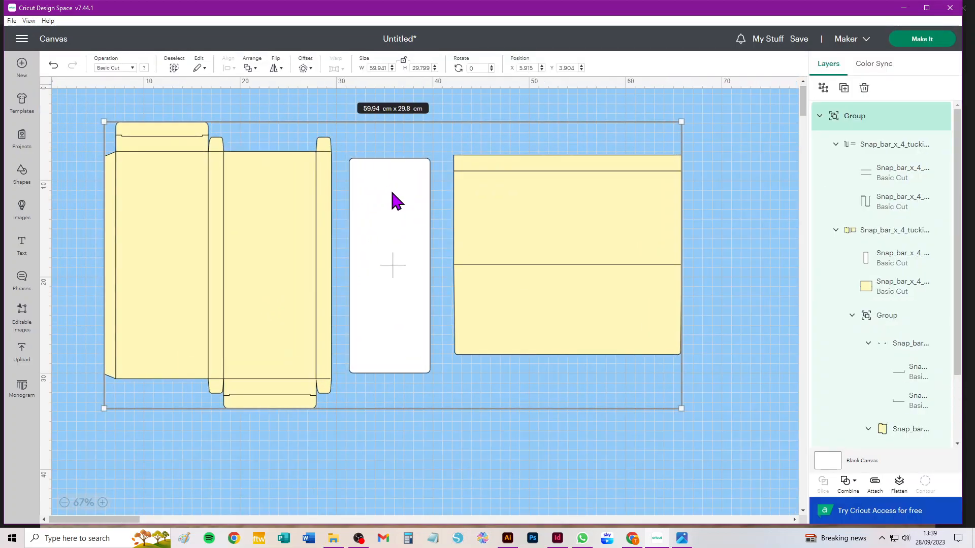
Change the operation of the template's fold-line subgroup from Basic Cut to Score and ungroup that subgroup.
click(902, 147)
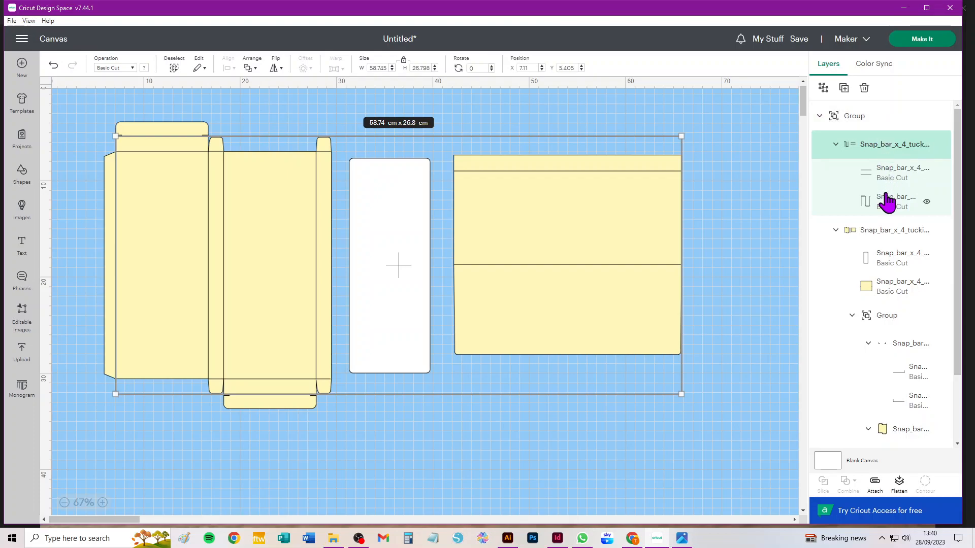
click(113, 70)
click(129, 227)
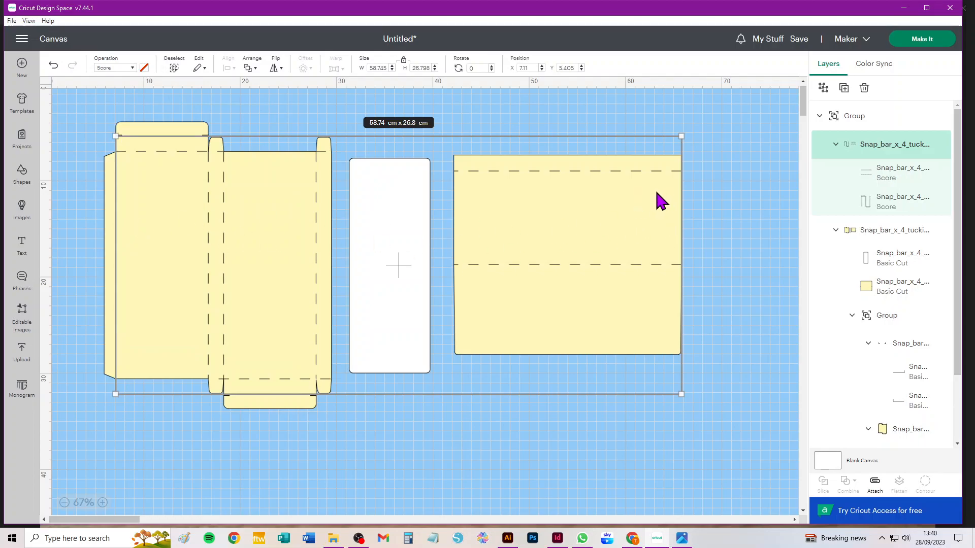
click(823, 89)
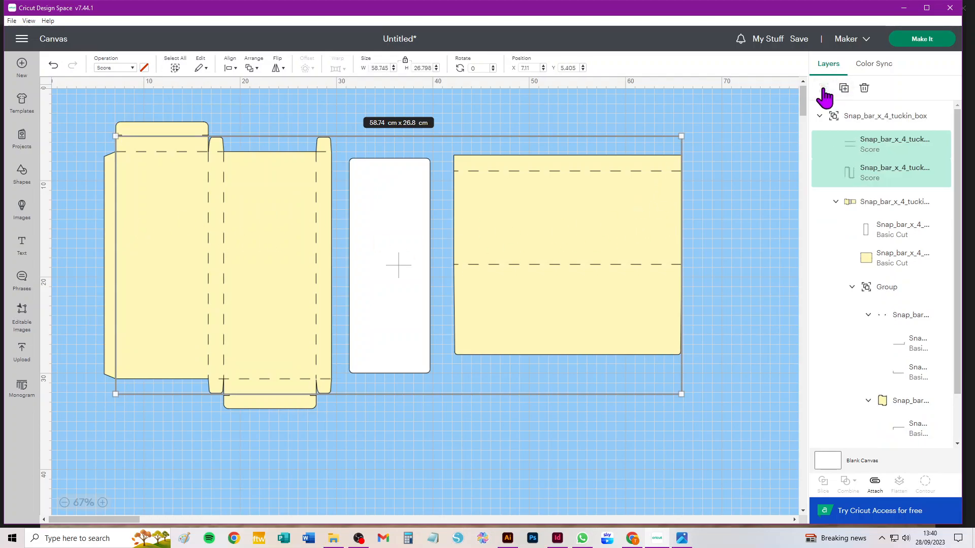
Select the subgroup holding the Basic Cut pieces of the template and ungroup it.
click(891, 203)
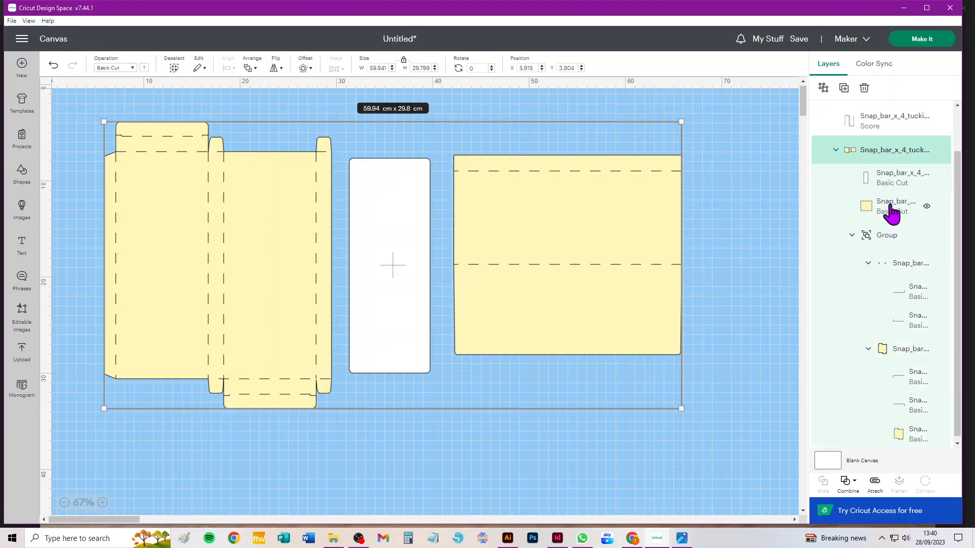
click(835, 149)
click(835, 202)
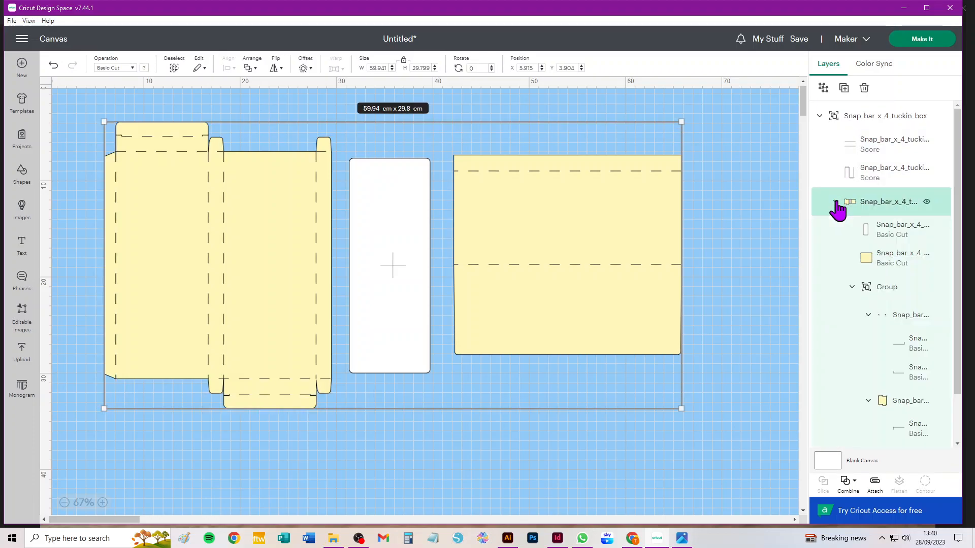
click(835, 202)
click(835, 203)
click(836, 203)
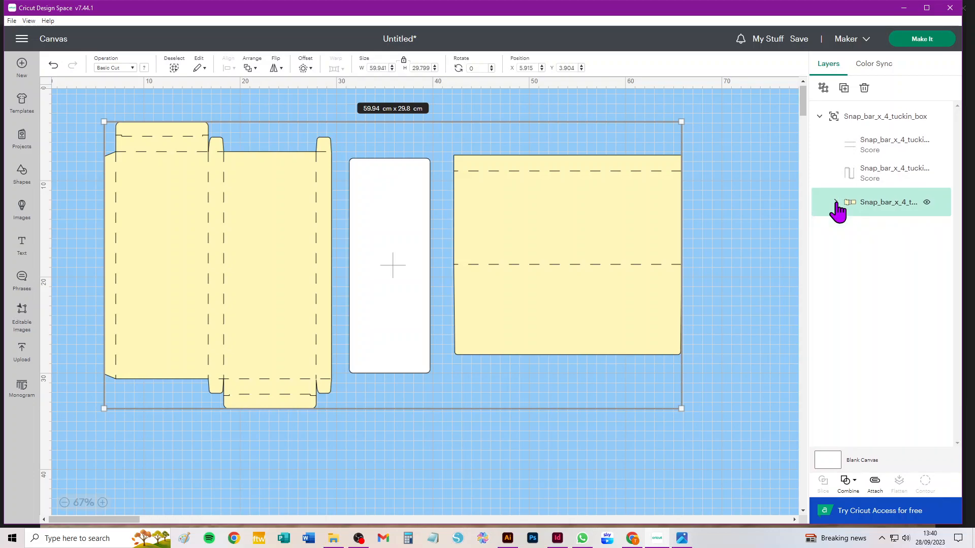
click(835, 202)
click(836, 203)
click(836, 203)
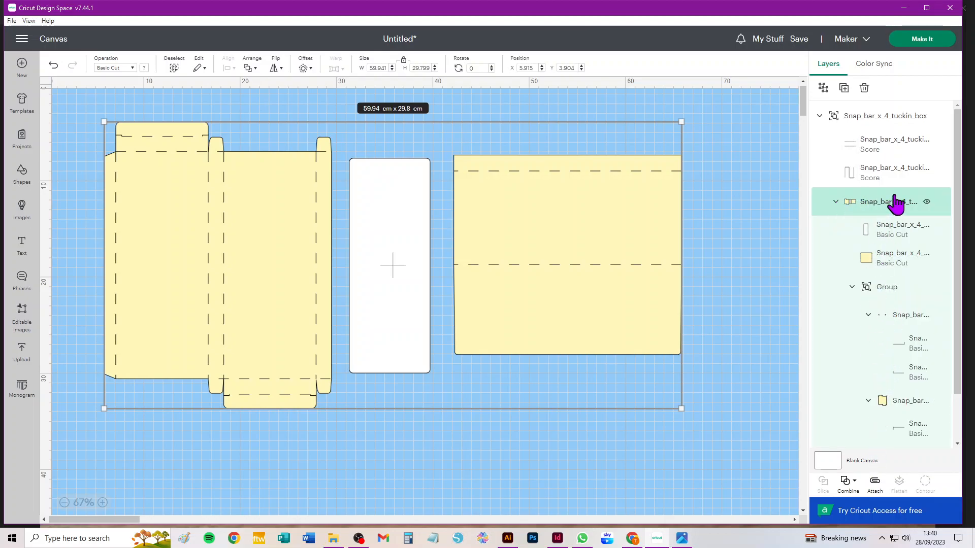
click(825, 87)
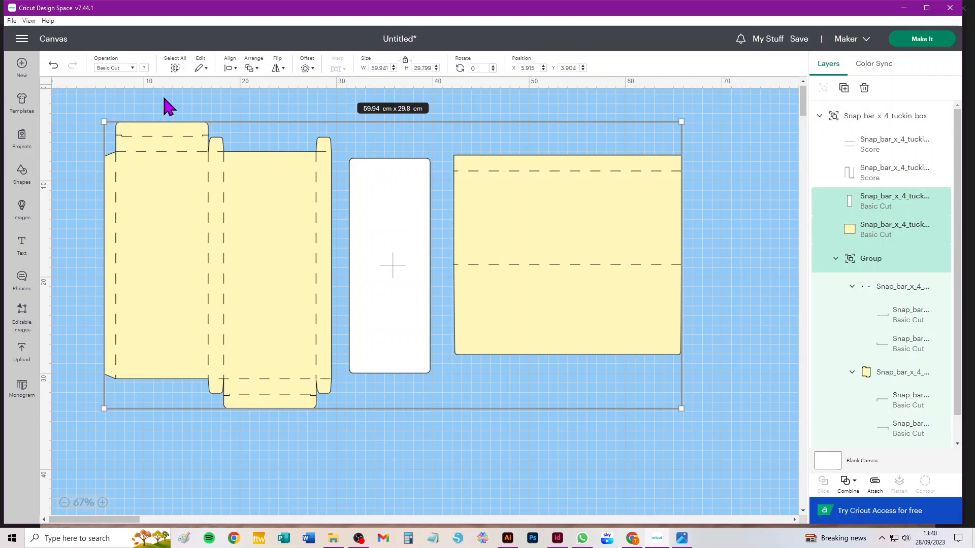
Select the whole box template and ungroup it so its score and cut pieces become separate layers.
drag(68, 106, 755, 467)
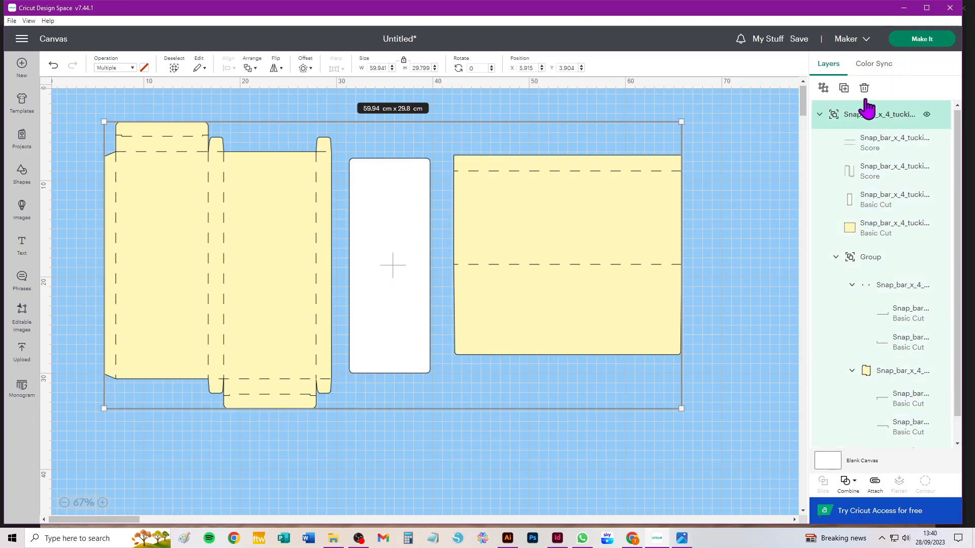
click(823, 88)
click(749, 128)
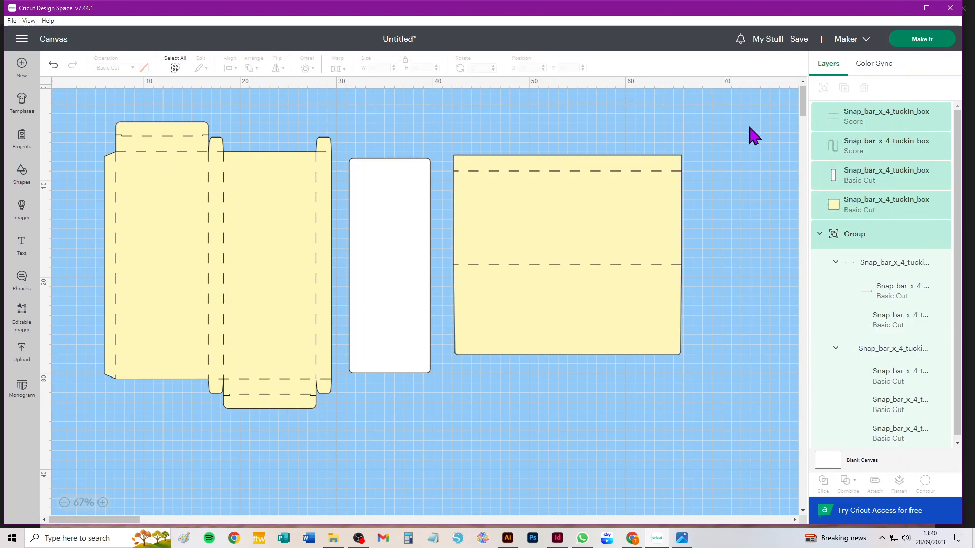
Attach the cover to its two score lines and move it away from the panel to about X 50, Y 5.3.
drag(747, 118, 441, 406)
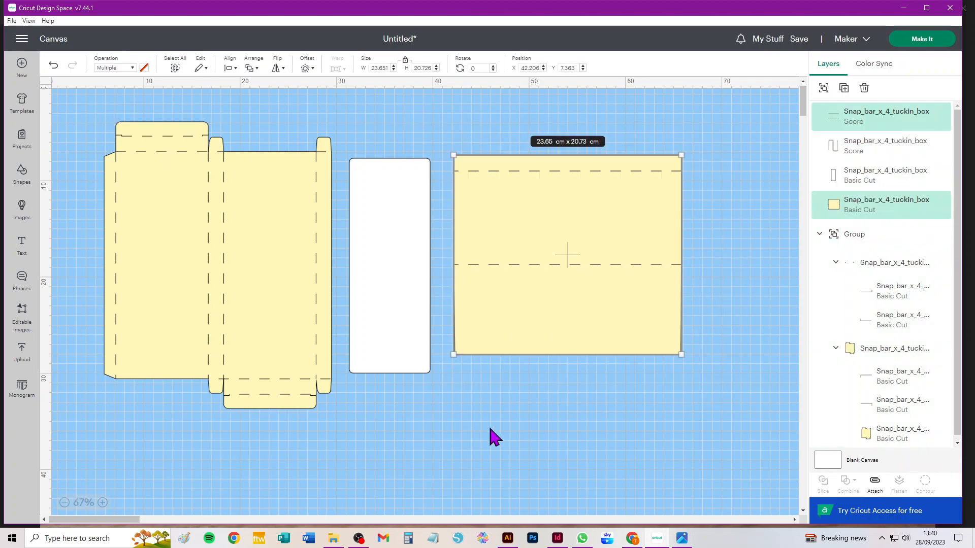
click(874, 483)
click(619, 436)
drag(524, 333, 583, 300)
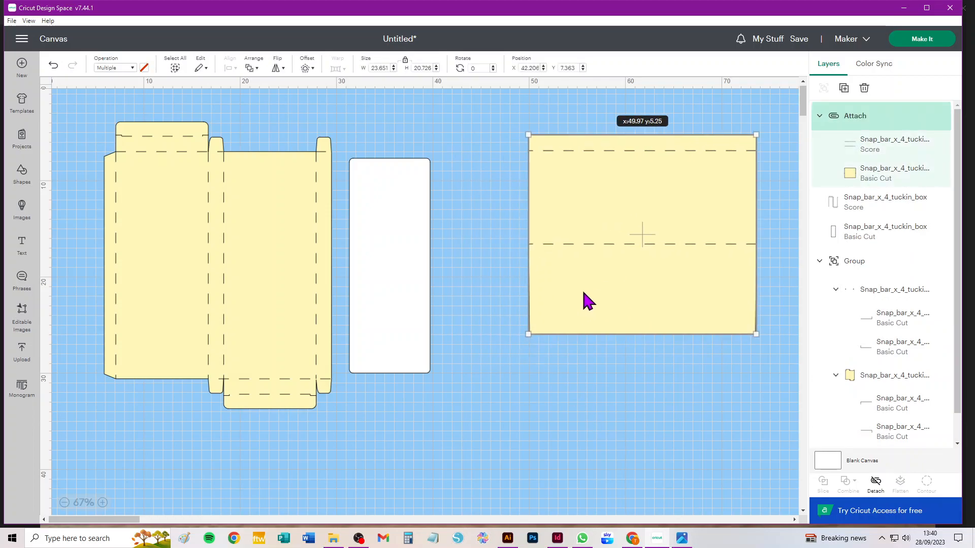
Attach the box's cut pieces to the box's own score lines.
drag(70, 104, 353, 454)
click(874, 482)
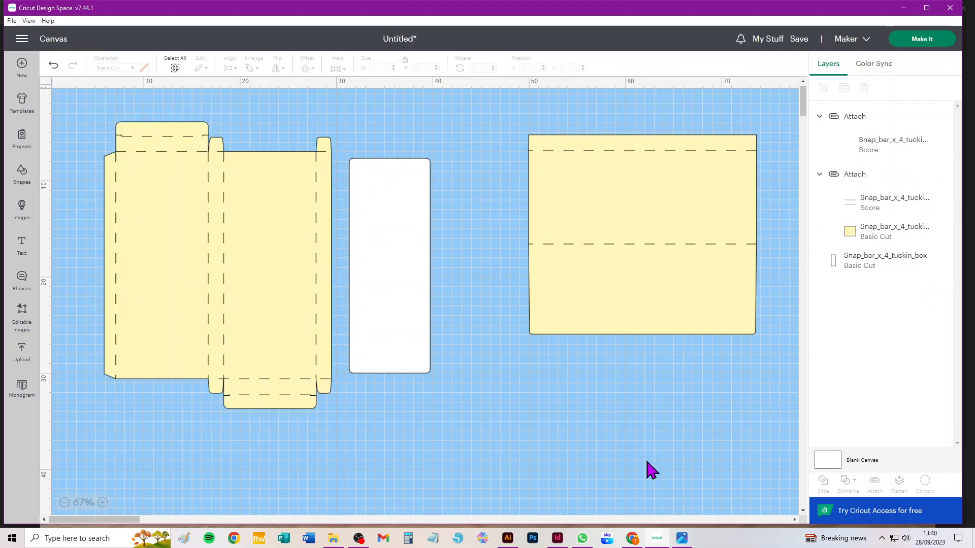
Rotate the white inscription panel to 90°, placed at about X 33, Y 29.4, and change its operation to Print Then Cut.
drag(383, 261, 402, 320)
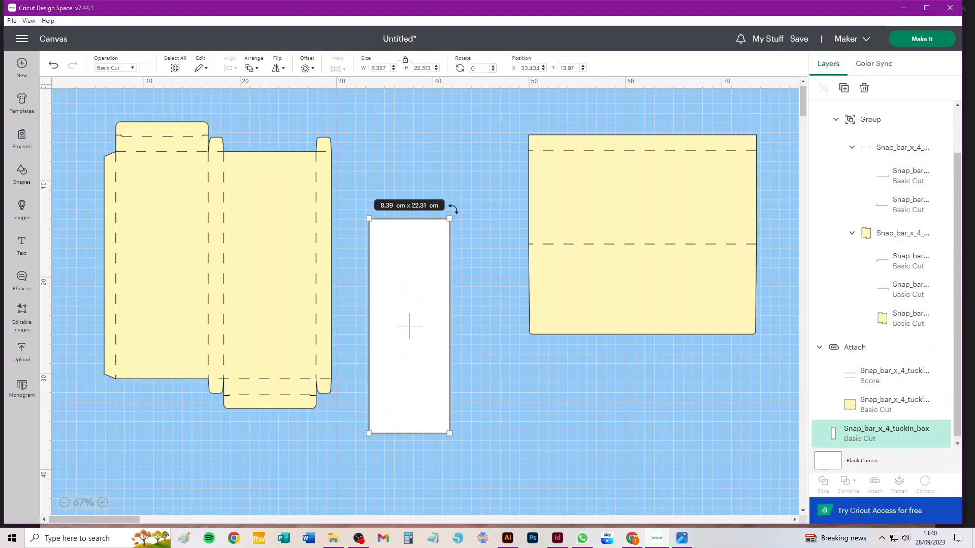
drag(453, 210, 609, 394)
drag(445, 335, 507, 388)
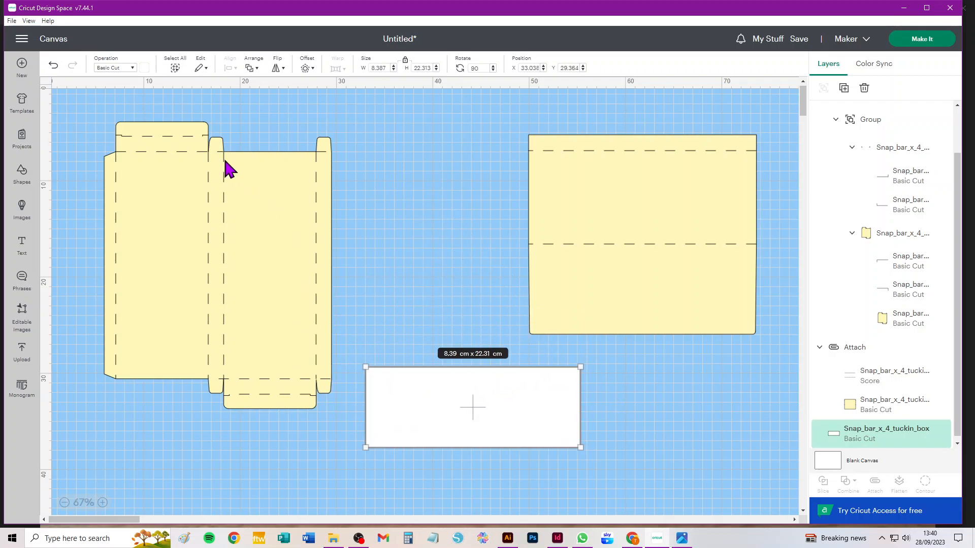
click(102, 68)
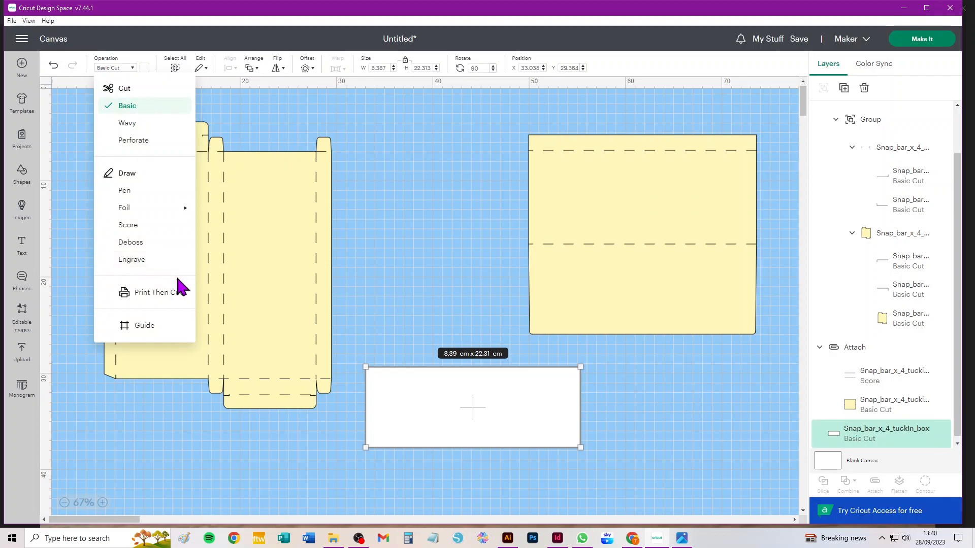
click(154, 293)
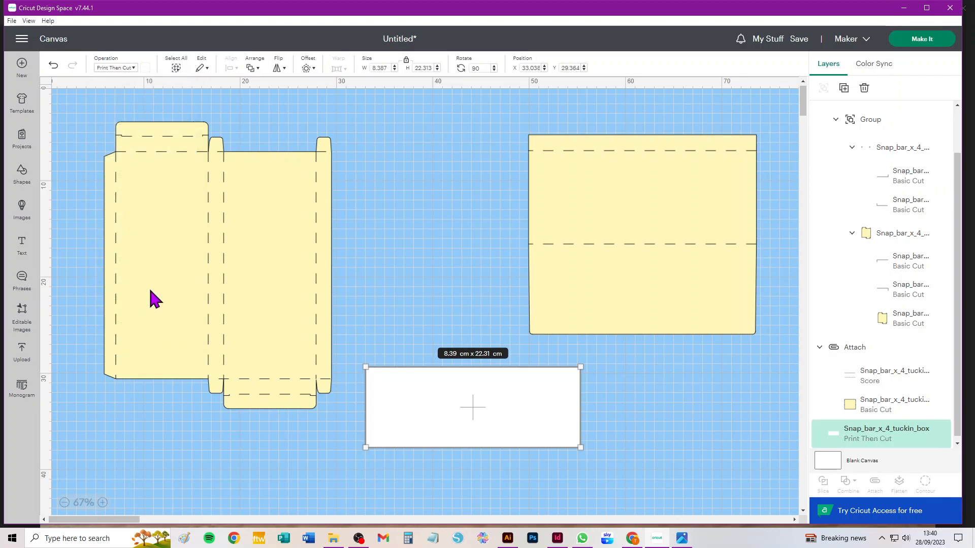
Add a two-line text reading "Merry Christmas &" and "Happy New Year".
click(22, 244)
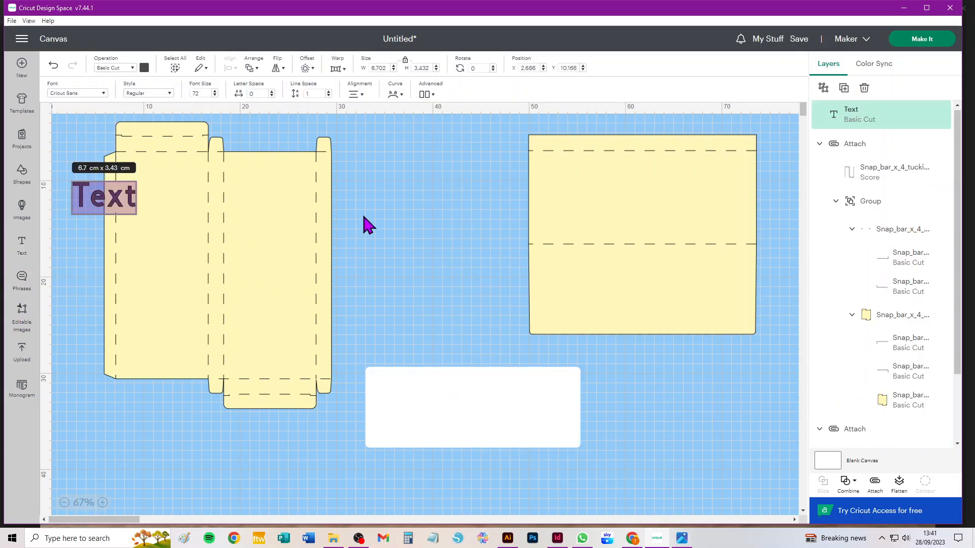
text(M)
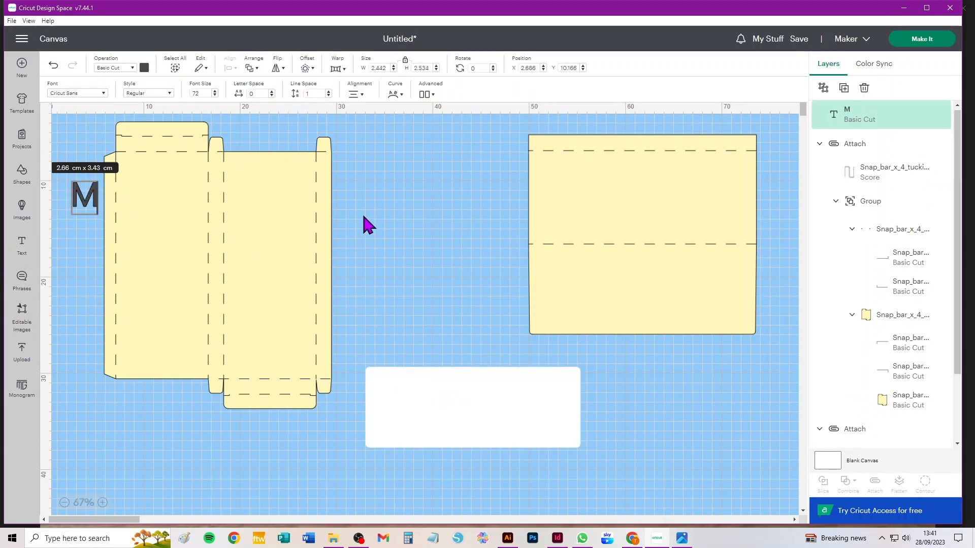
text(erry Christmas &)
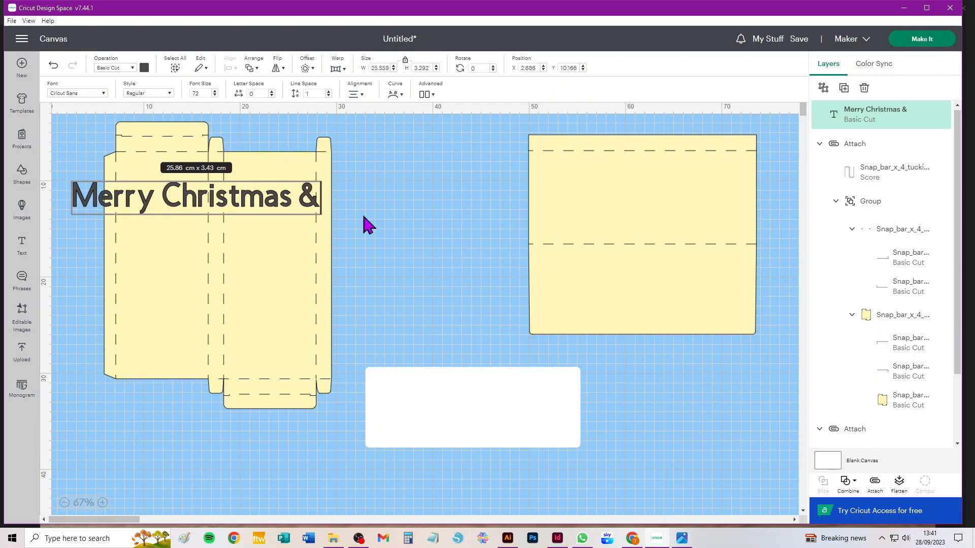
key(Return)
text(Happy New Year)
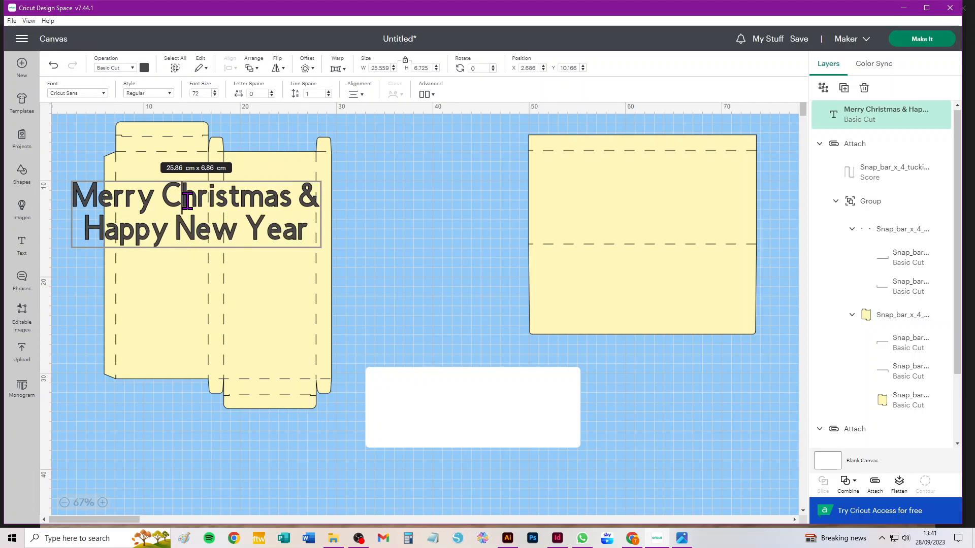
Change the font of the greeting text to the system font Alex Brush.
key(ctrl+a)
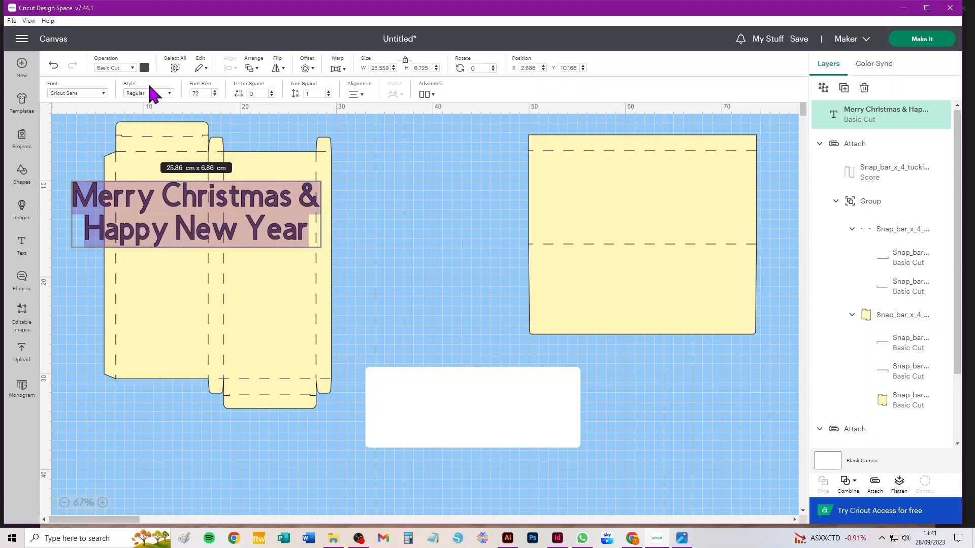
click(105, 95)
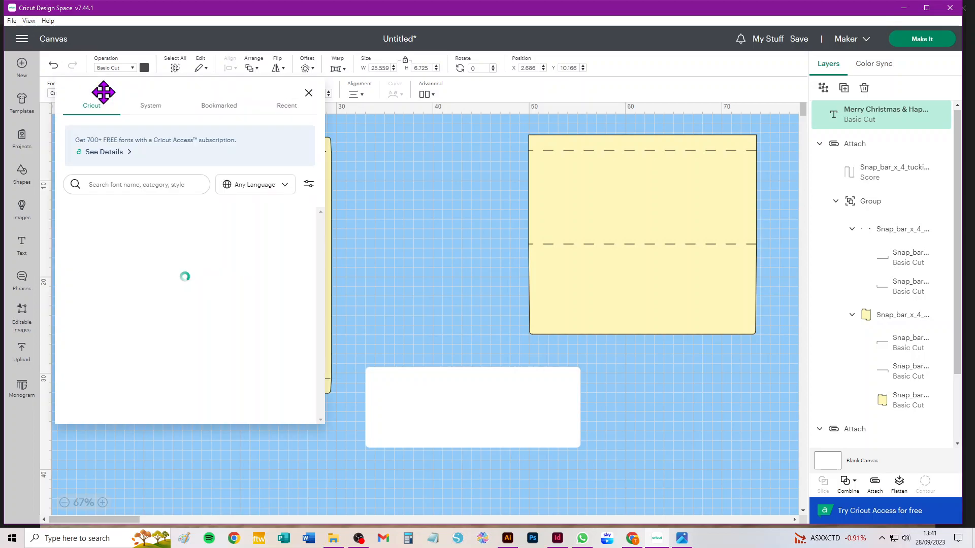
click(149, 109)
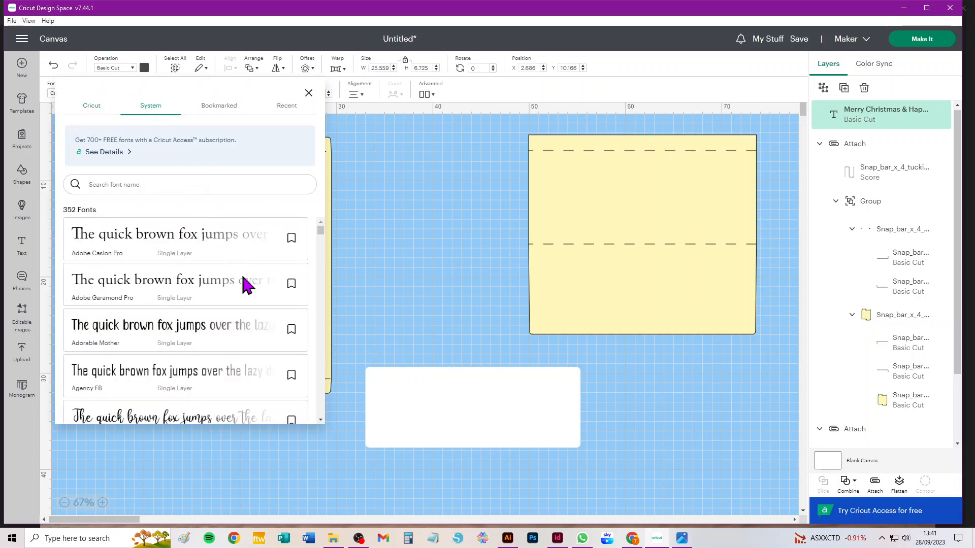
scroll(235, 322, down, 1)
click(218, 350)
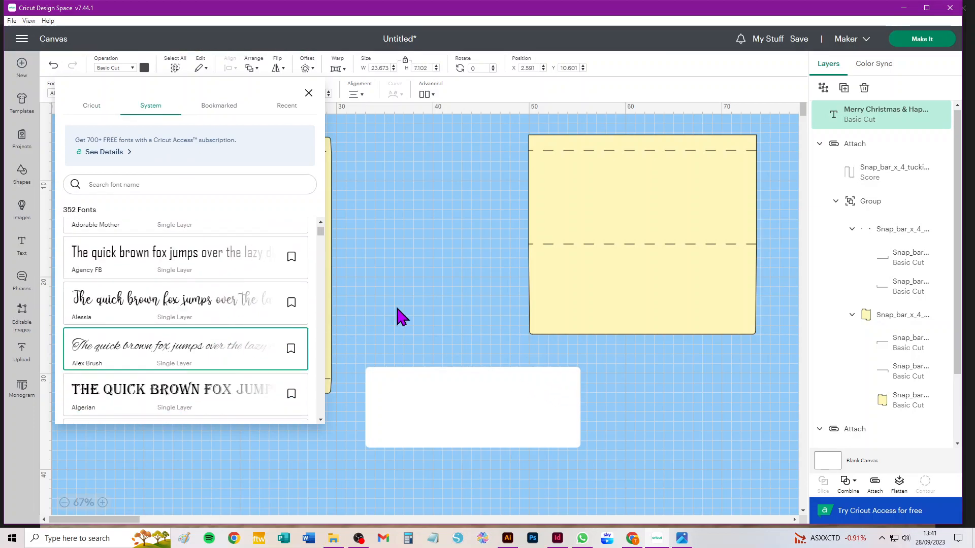
click(414, 295)
Scale the greeting down to about 16.9 × 5.1 cm and place it on the white inscription panel.
click(196, 241)
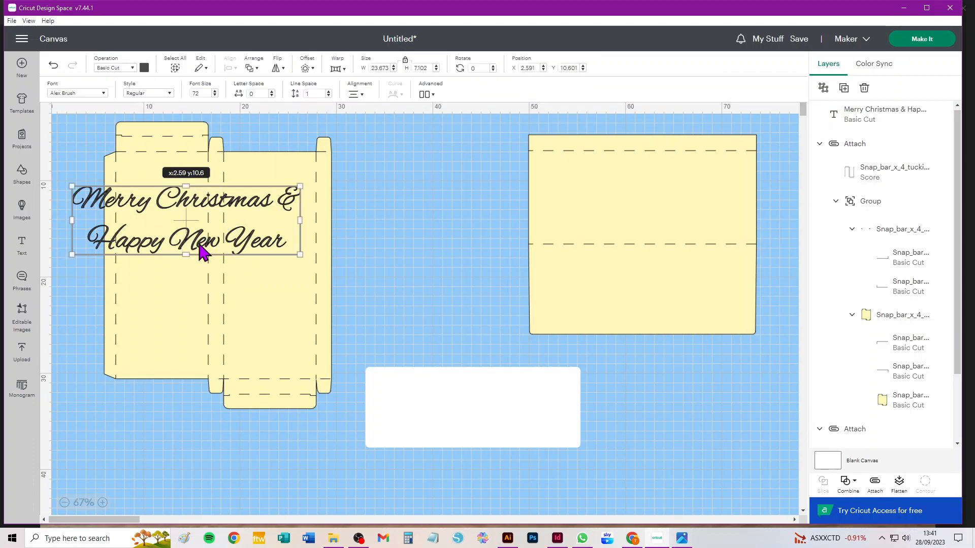
drag(300, 254, 234, 235)
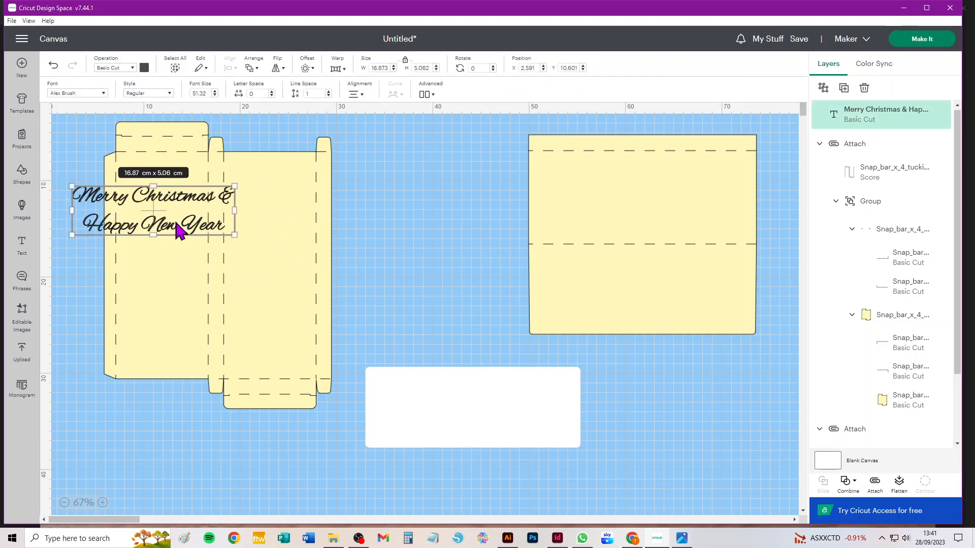
drag(178, 205, 495, 405)
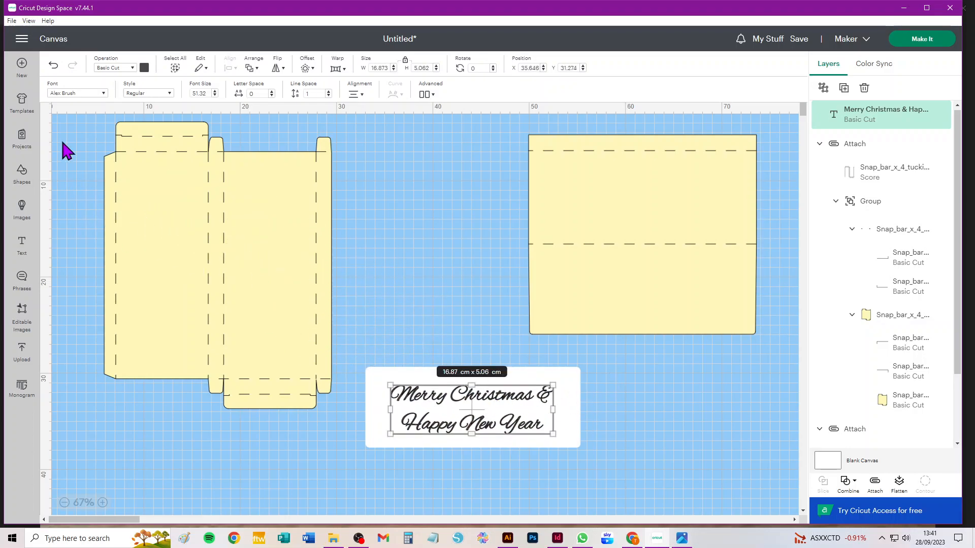
Change the greeting text's operation to Print Then Cut and its colour to dark blue.
click(128, 76)
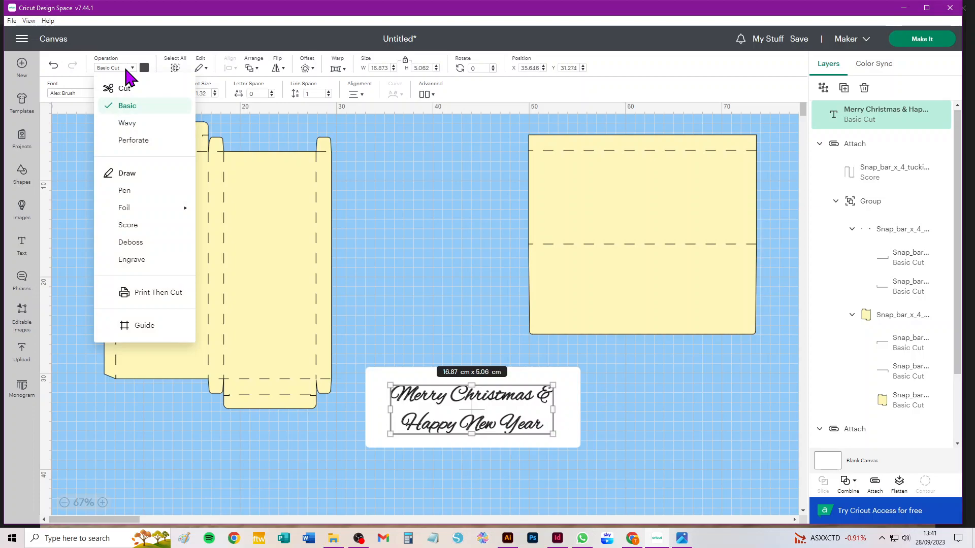
click(150, 292)
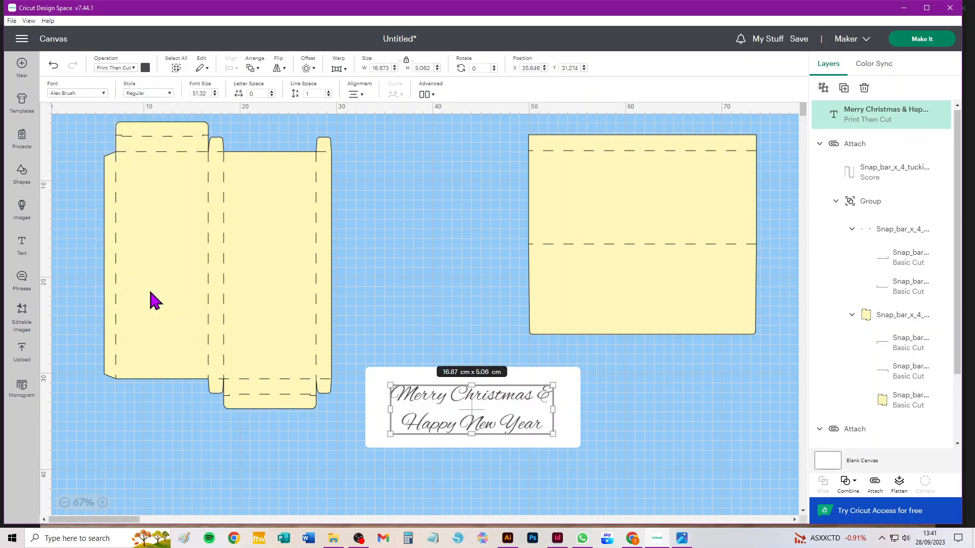
click(145, 67)
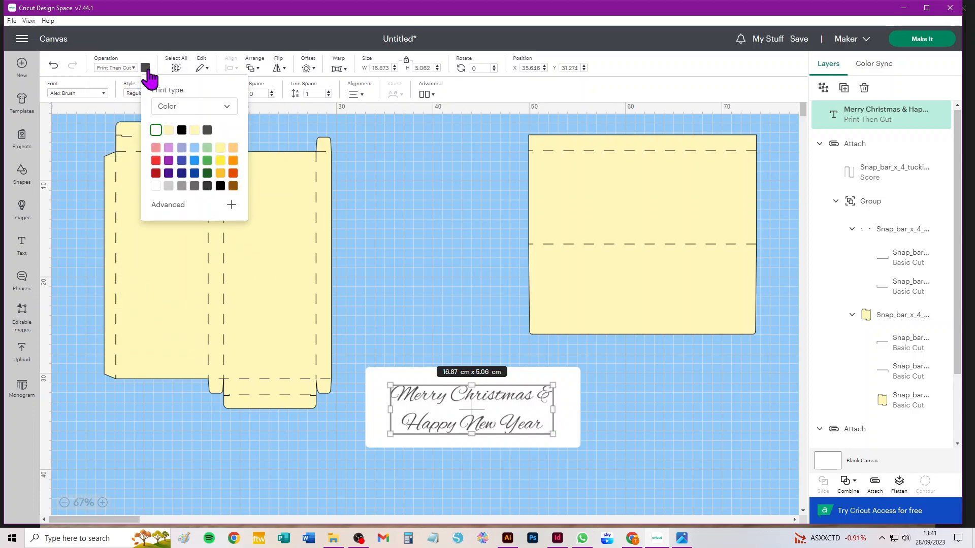
click(182, 174)
click(643, 444)
Align the greeting text and the white panel so they share the same horizontal and vertical centre.
drag(622, 463, 345, 355)
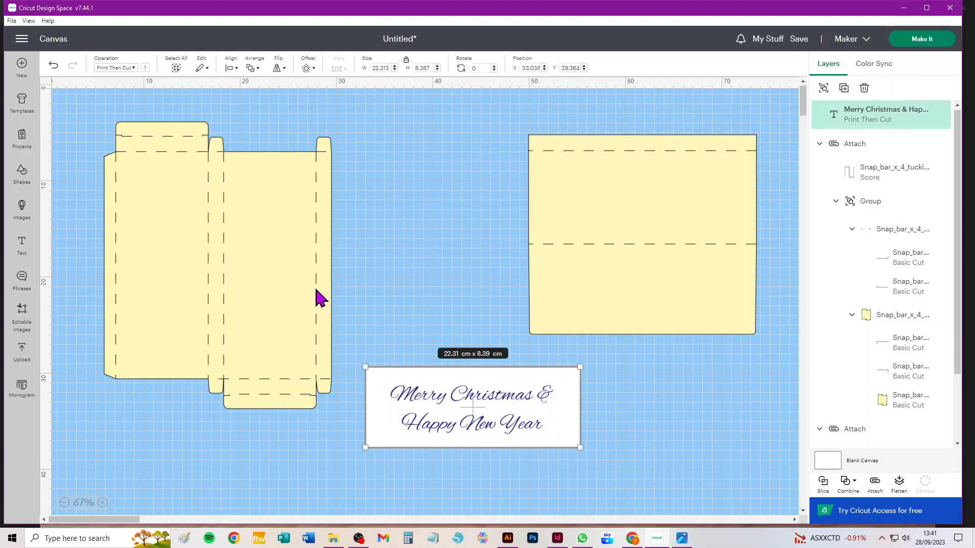
click(231, 67)
click(232, 67)
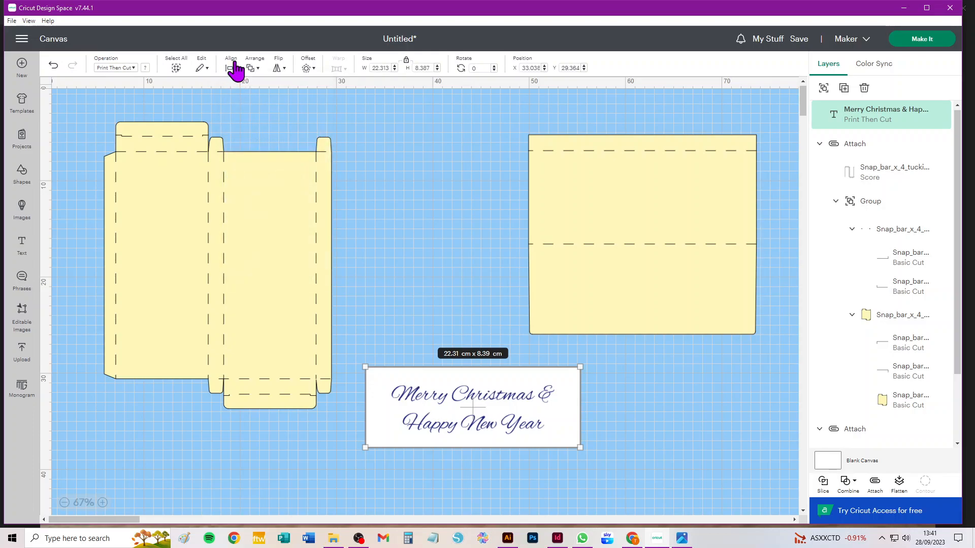
click(232, 68)
click(264, 176)
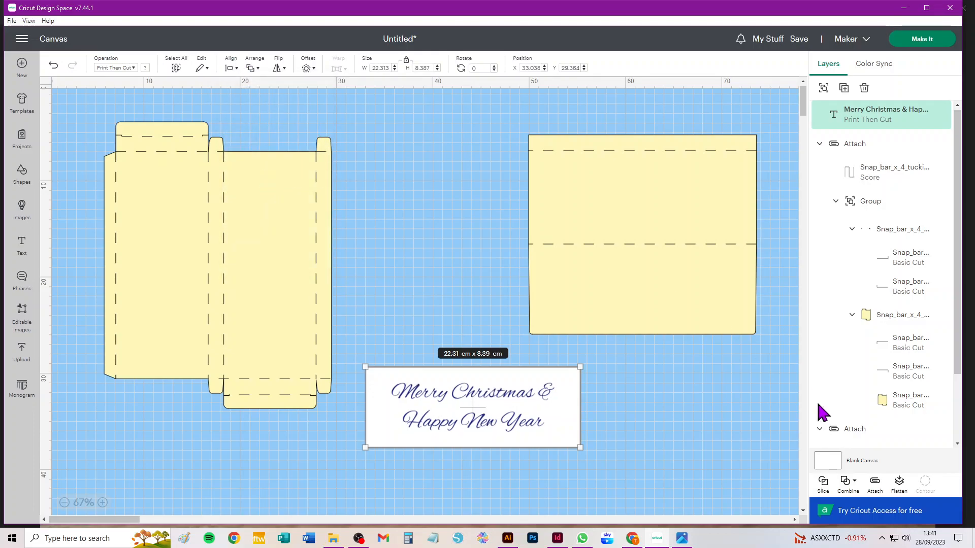
click(605, 460)
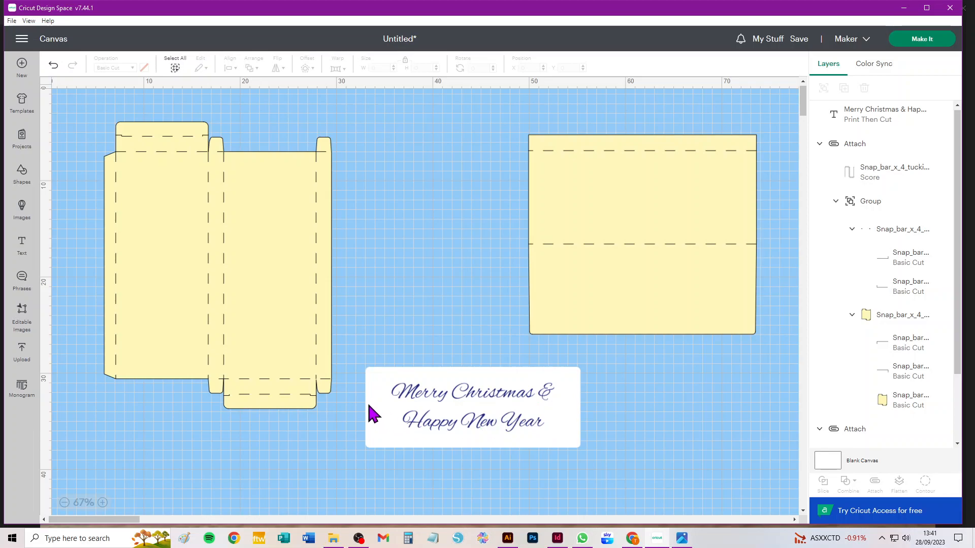
Flatten the greeting text and white panel into one printable piece and move it to about X 28.9, Y 35.3.
drag(622, 474, 354, 354)
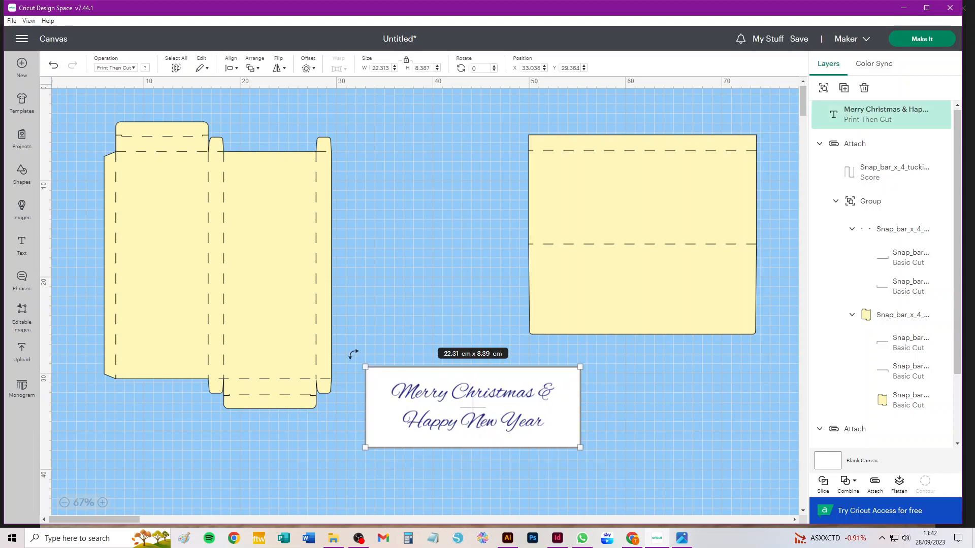
click(901, 485)
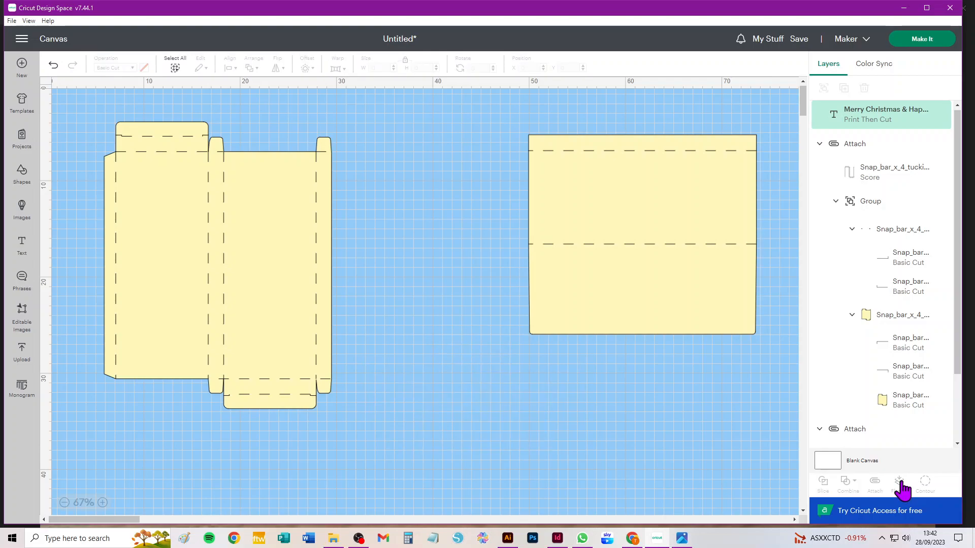
drag(525, 401, 483, 451)
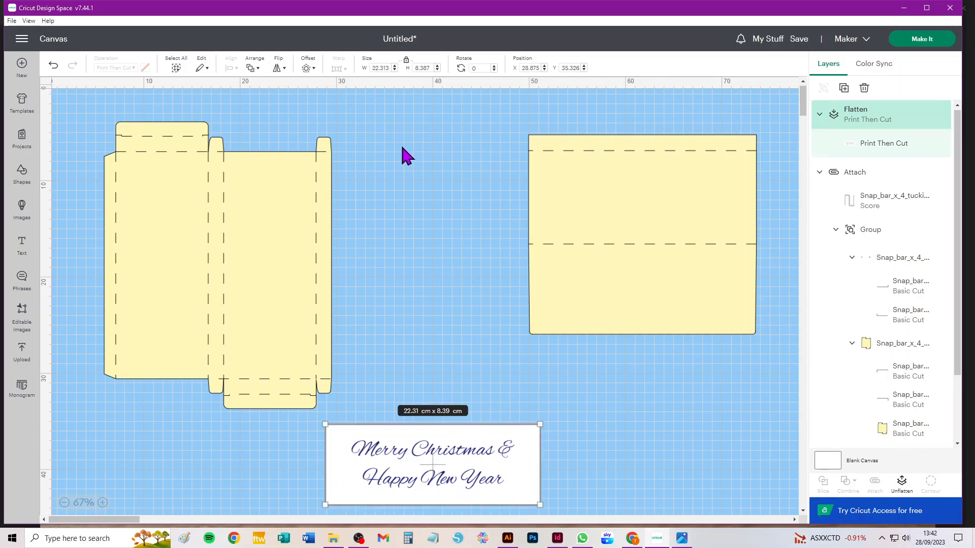
drag(369, 117, 73, 414)
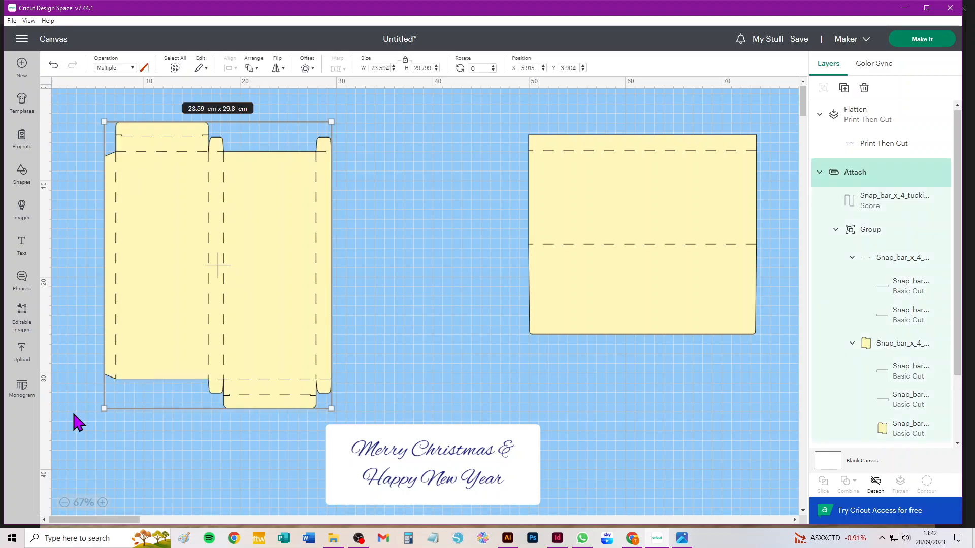
click(436, 318)
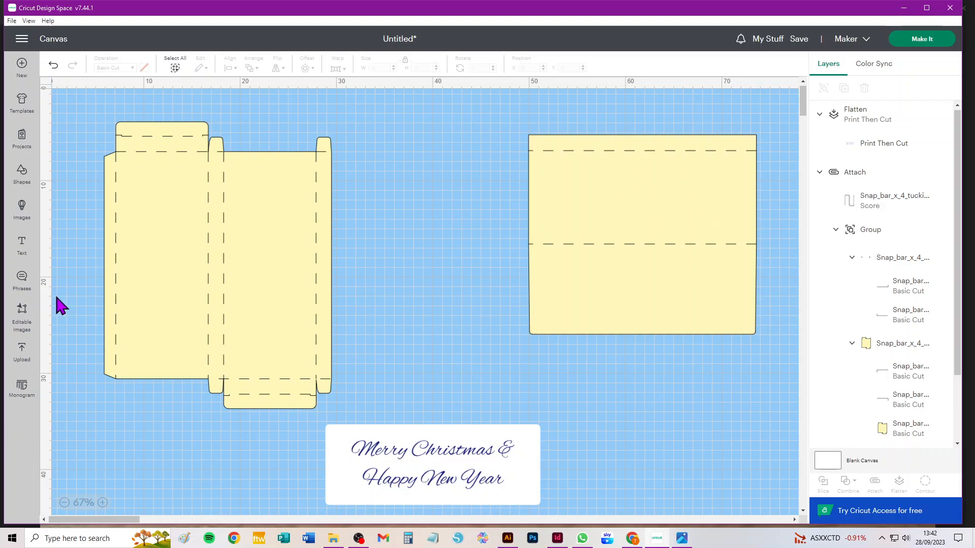
Upload Cover_Artwork_2.png from the Snap Bar x 4 Christmas Box folder as a complex Print Then Cut image, keeping its background.
click(23, 350)
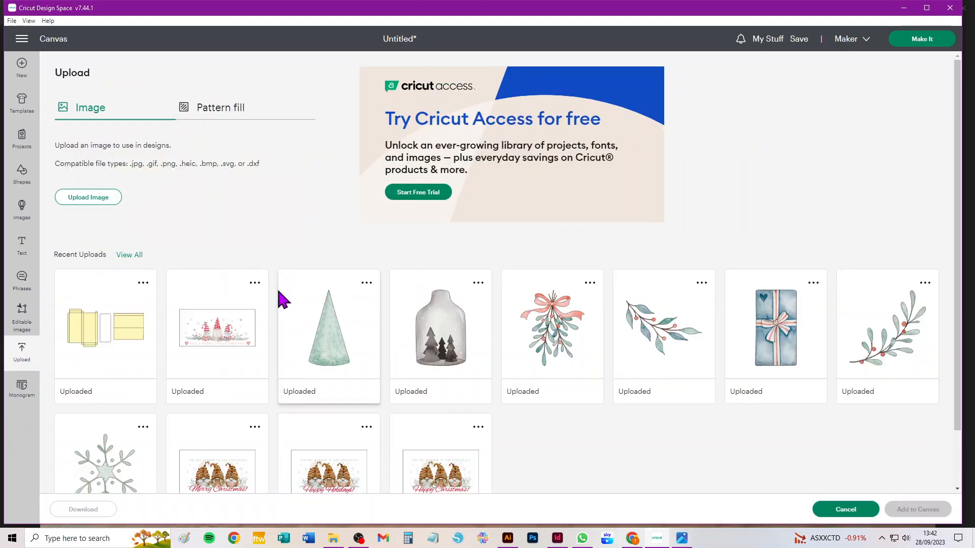
click(228, 346)
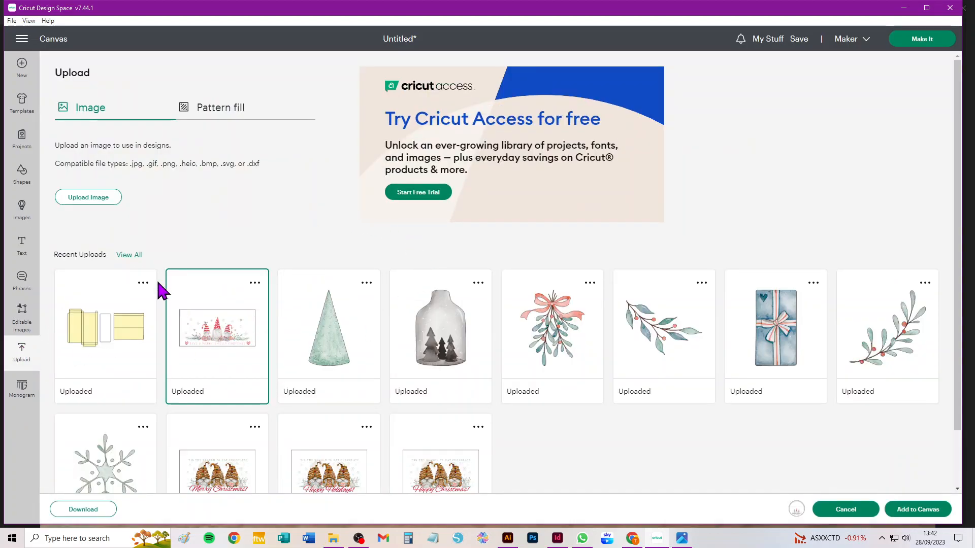
click(93, 198)
click(501, 243)
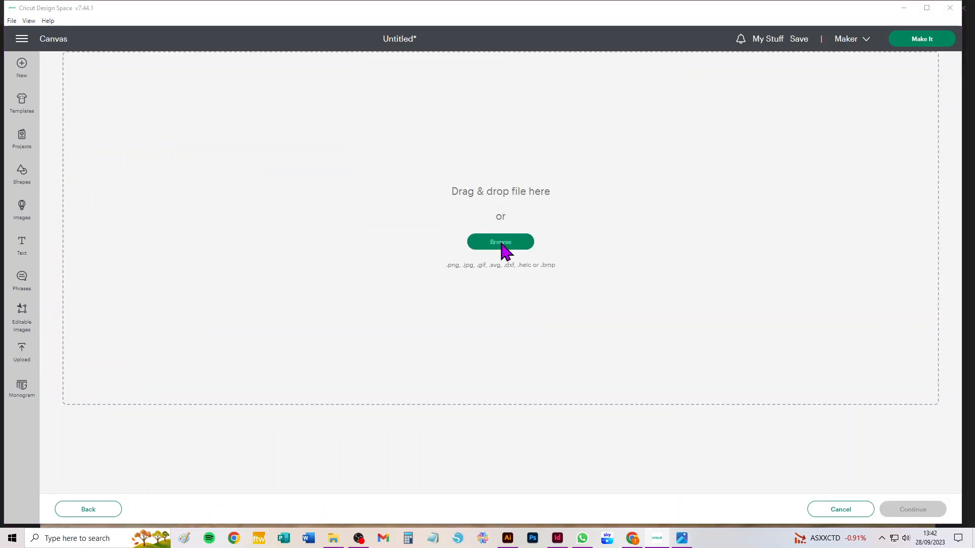
click(206, 195)
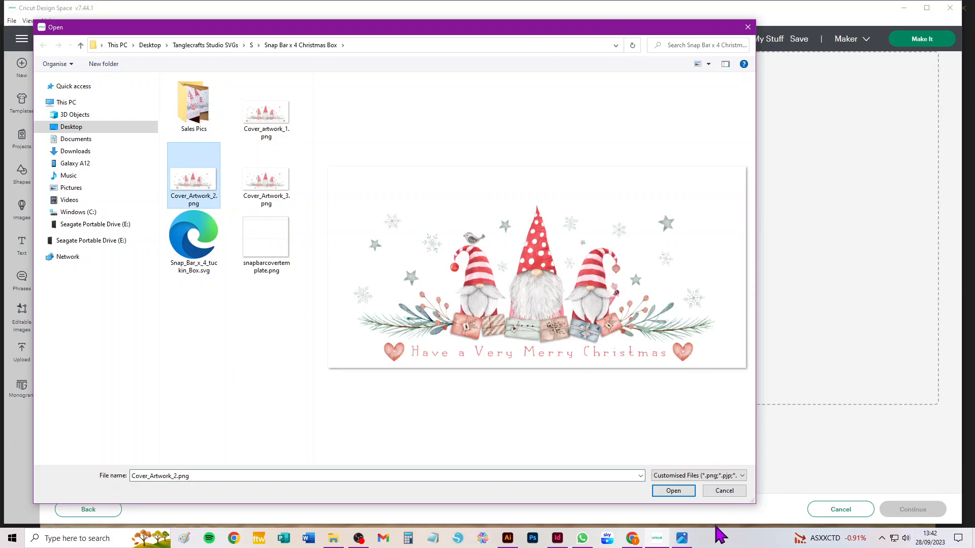
click(683, 494)
click(592, 272)
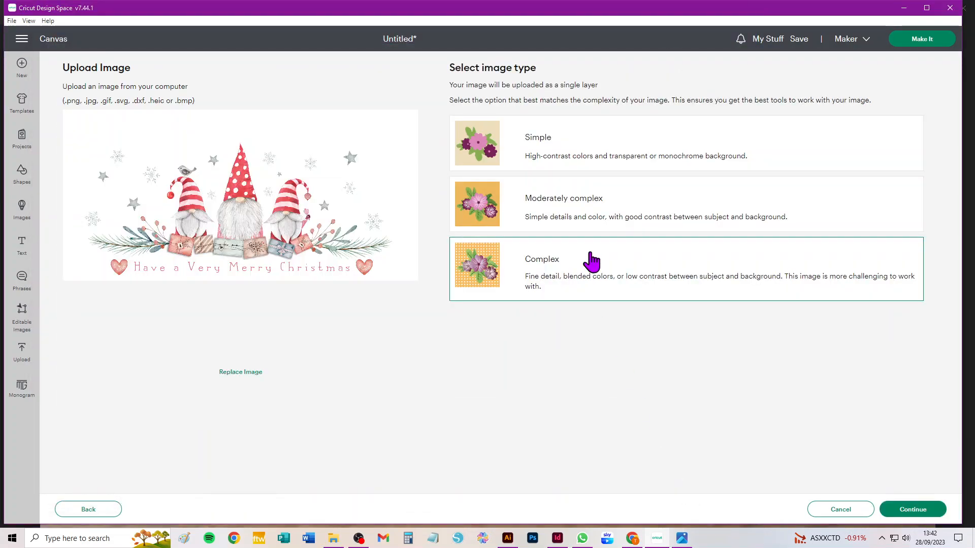
click(897, 511)
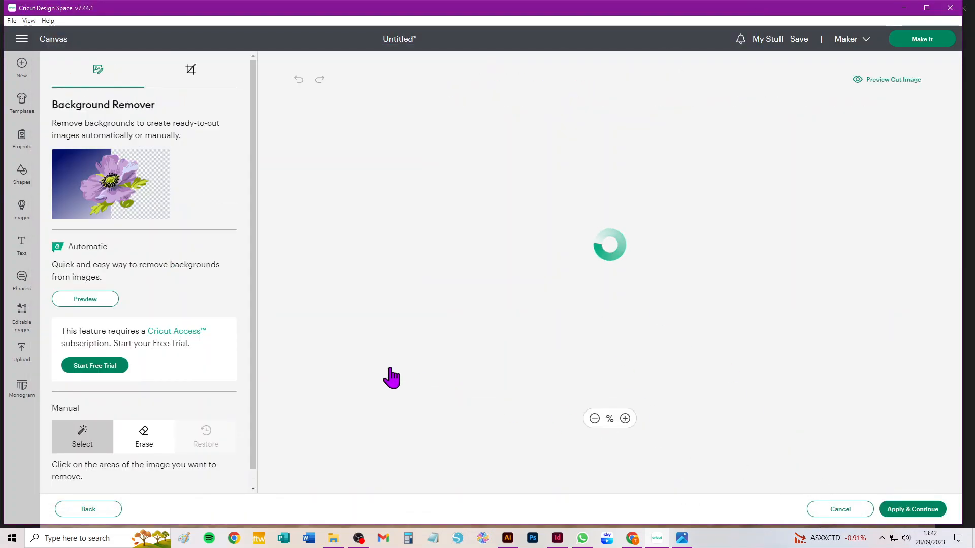
click(914, 511)
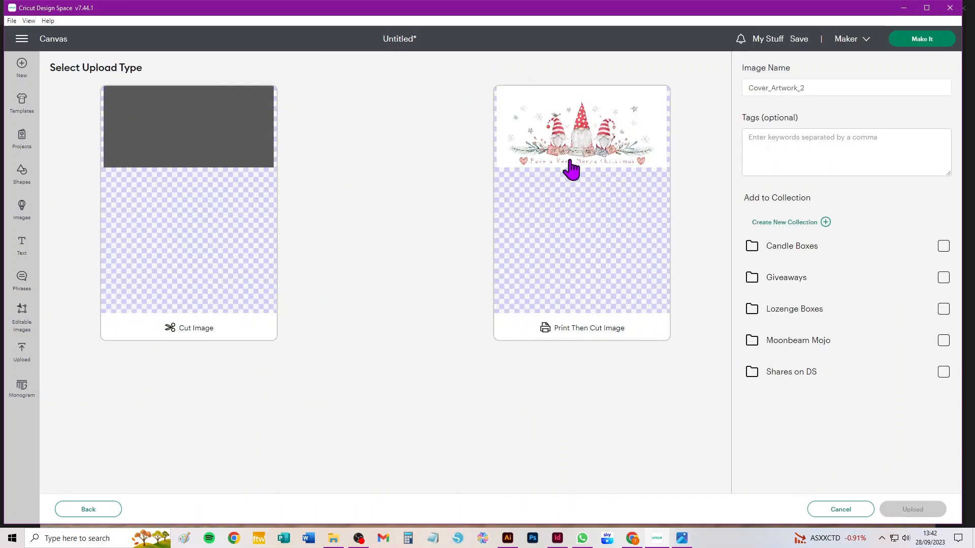
click(574, 148)
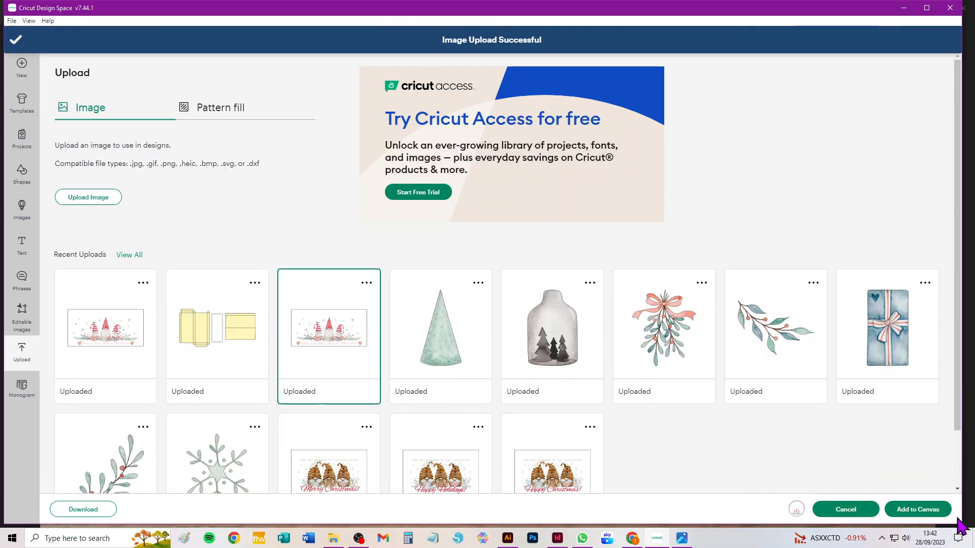
Upload Cover_Artwork_2.png a second time, again as a complex Print Then Cut image with the background left intact.
click(93, 198)
click(509, 244)
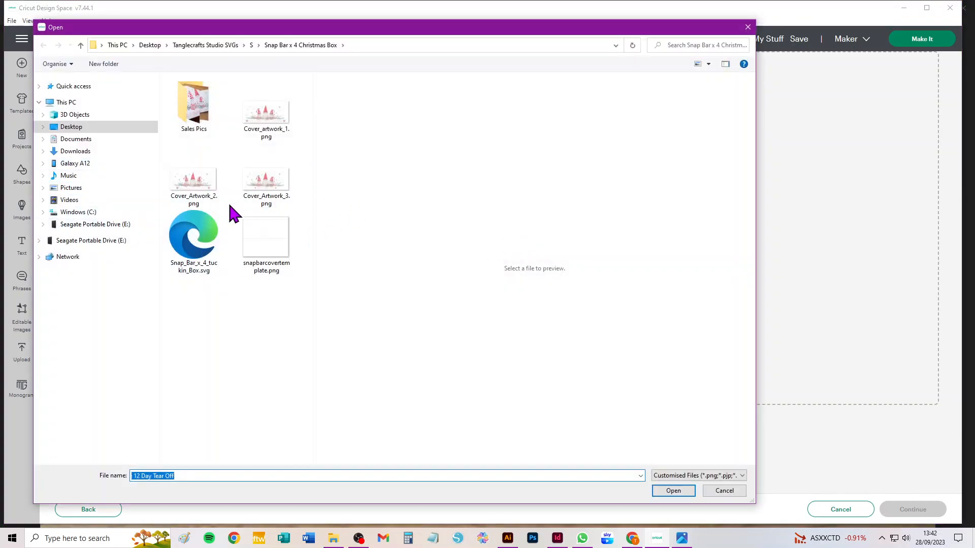
click(200, 192)
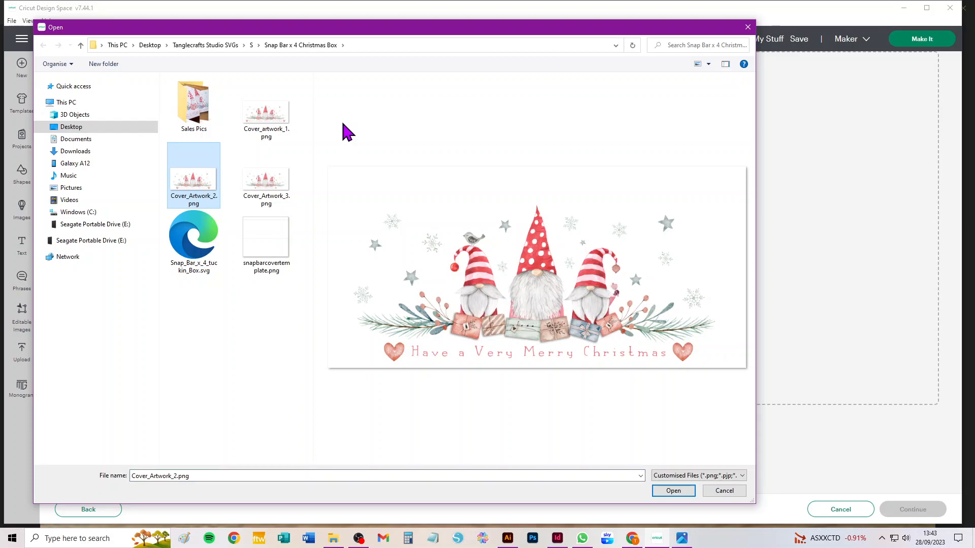
click(675, 491)
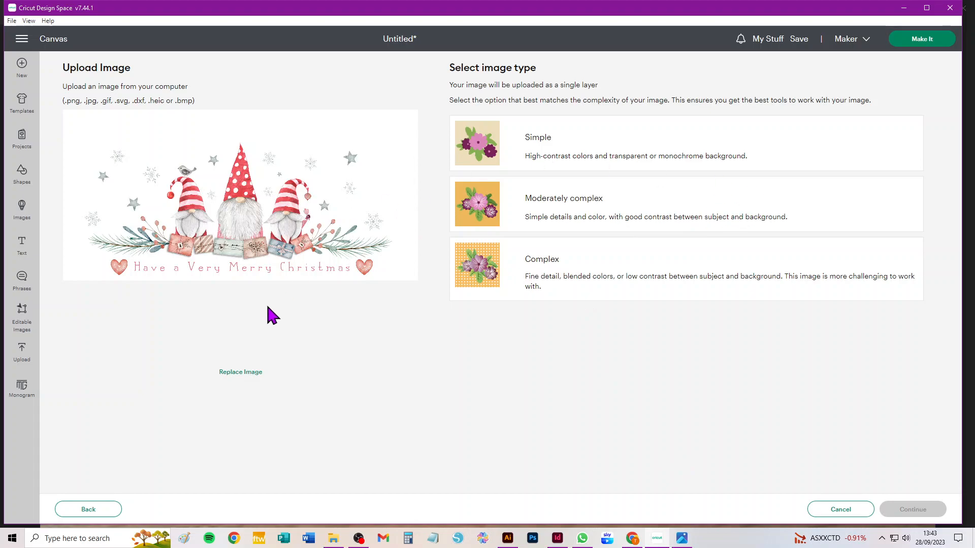
click(652, 273)
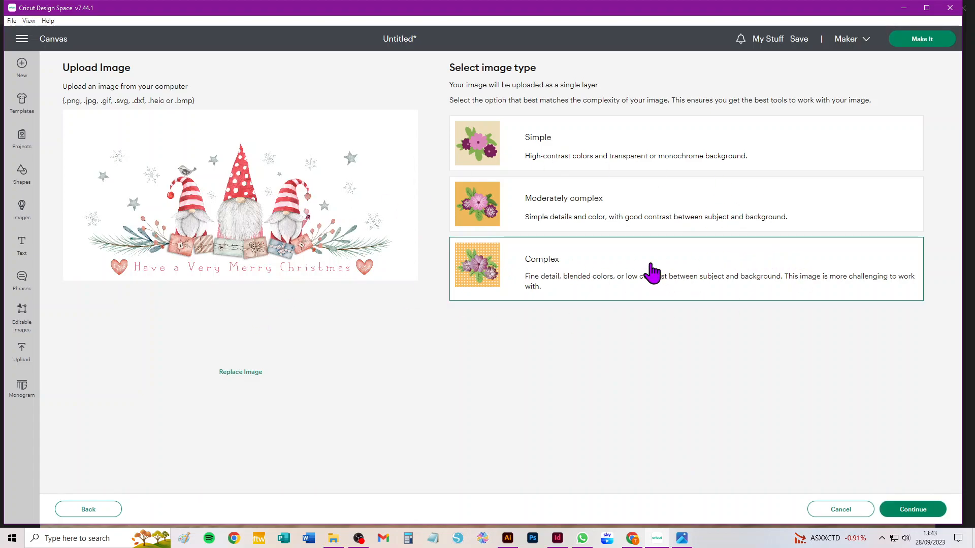
click(920, 512)
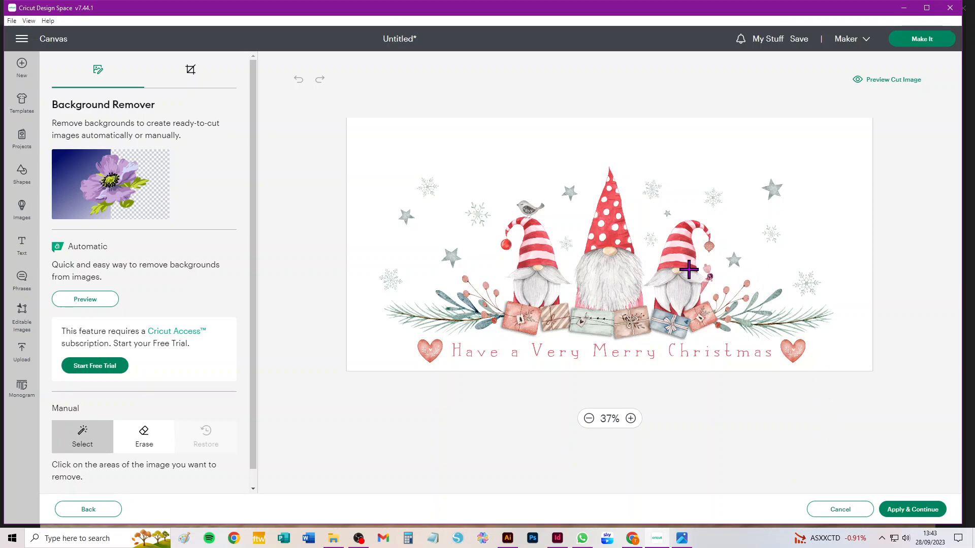
click(910, 511)
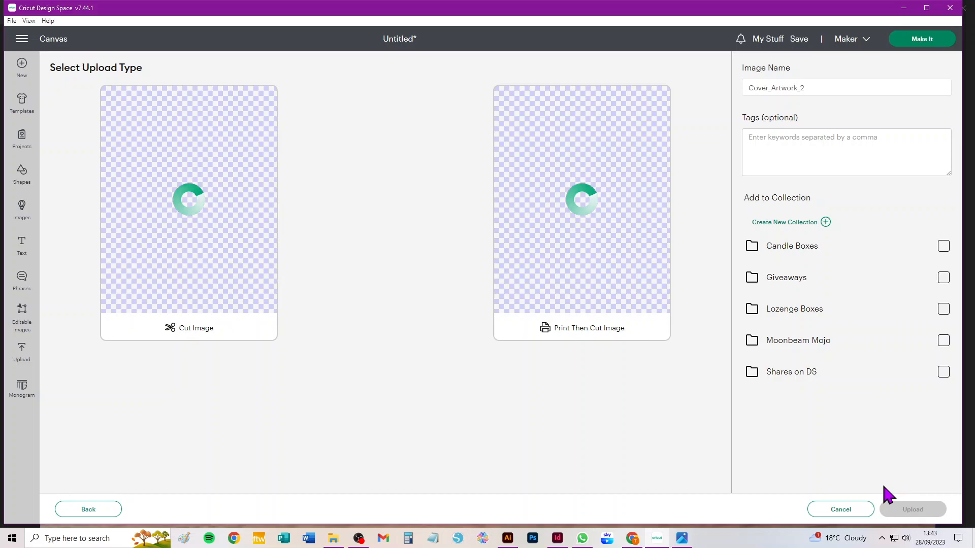
click(587, 224)
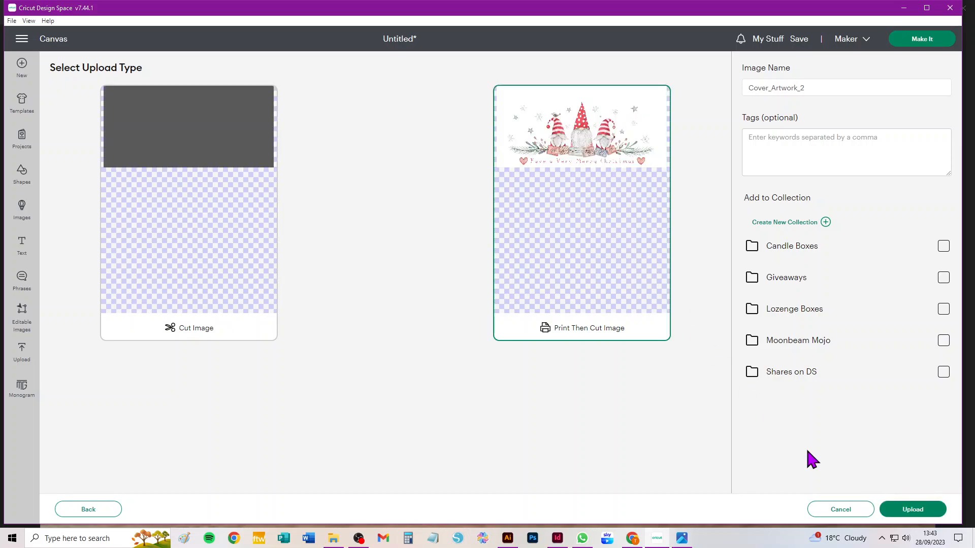
click(928, 512)
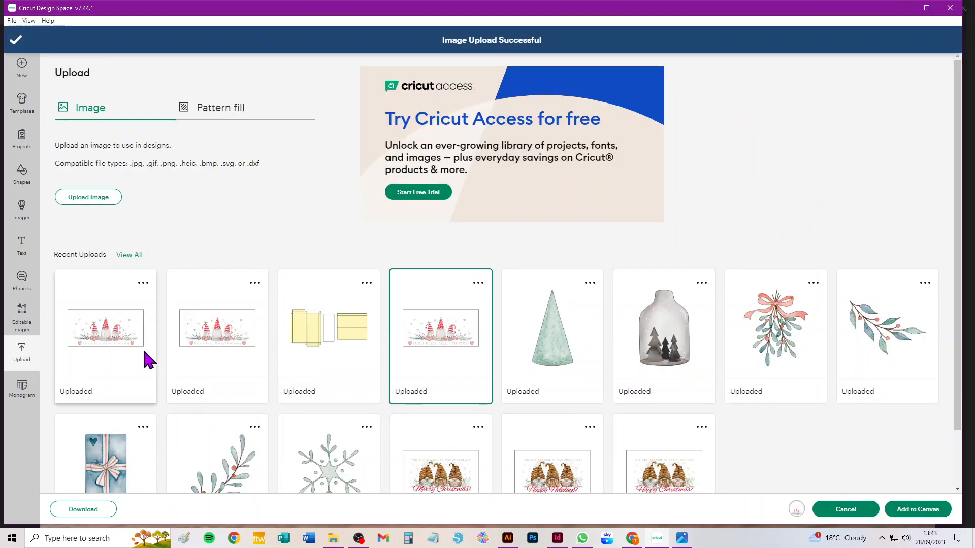
click(108, 332)
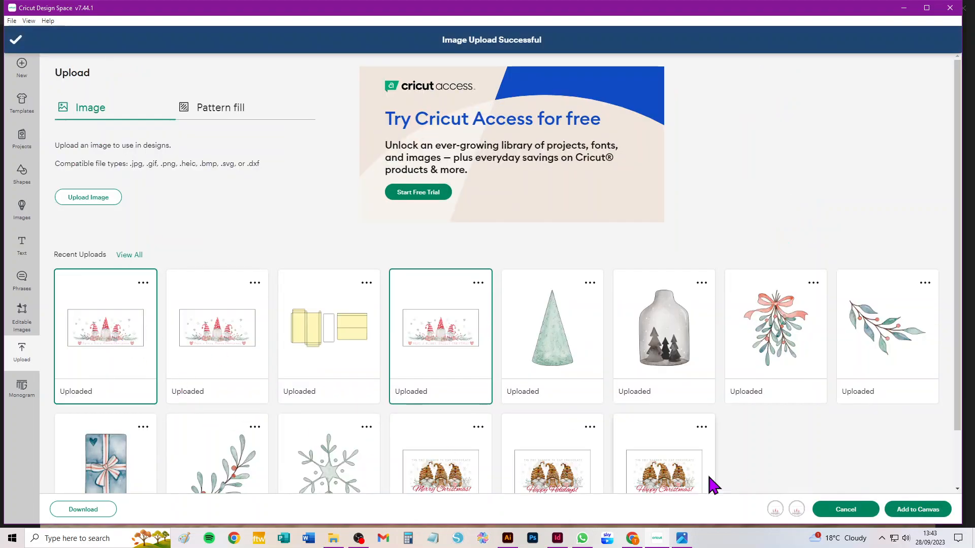
click(906, 509)
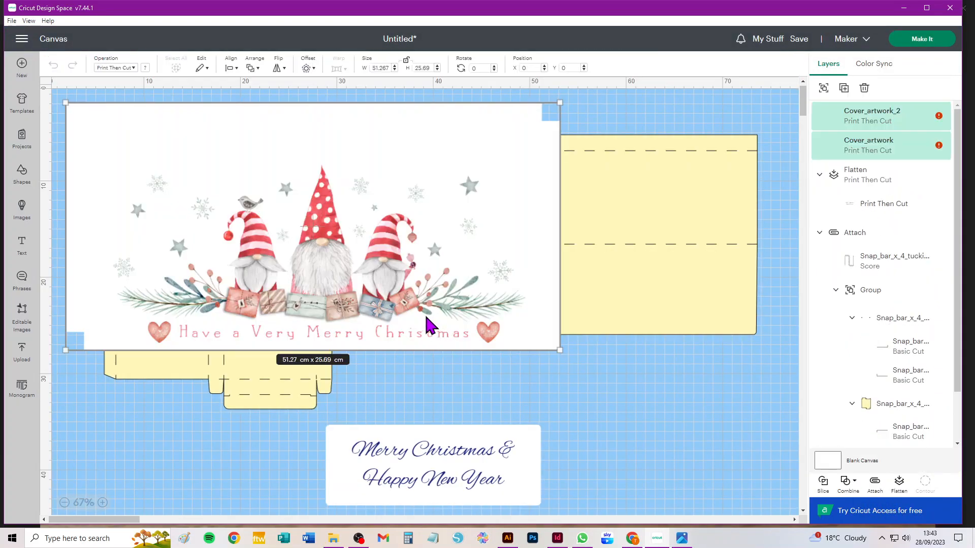
drag(454, 168, 479, 279)
click(497, 355)
key(Delete)
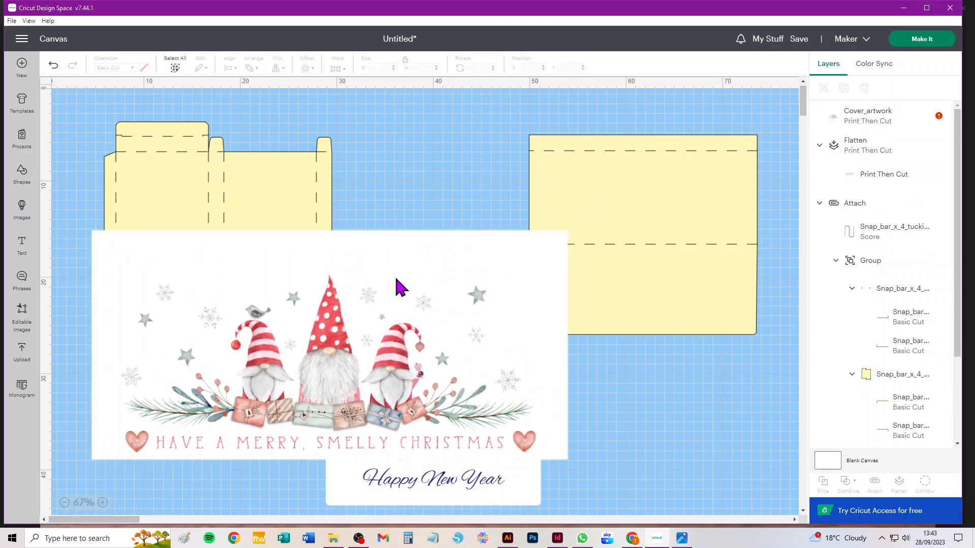
click(474, 307)
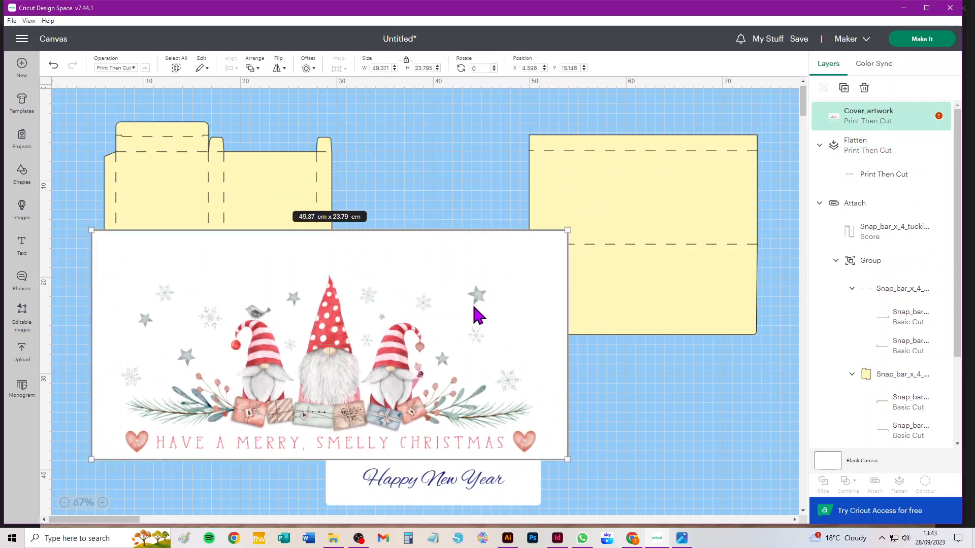
key(Delete)
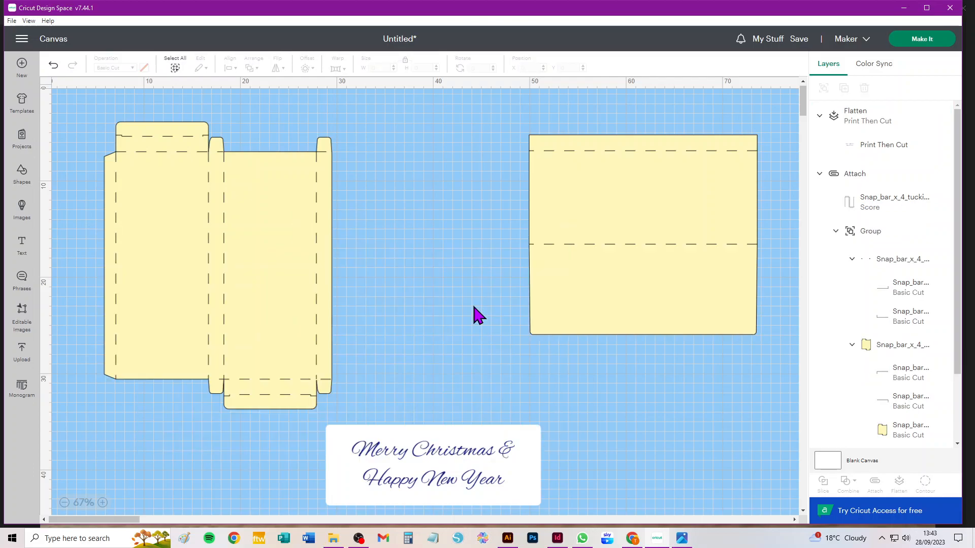
Add the newest Cover_Artwork_2 upload to the canvas at about X 8.8, Y 19.5, and move the cover template to about X 36.9, Y 3.9.
click(23, 352)
click(126, 311)
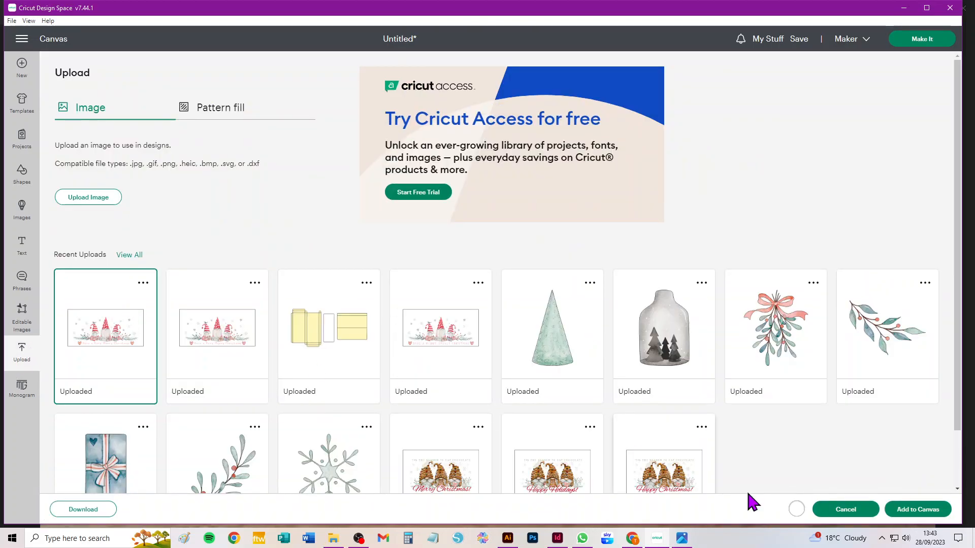
click(936, 509)
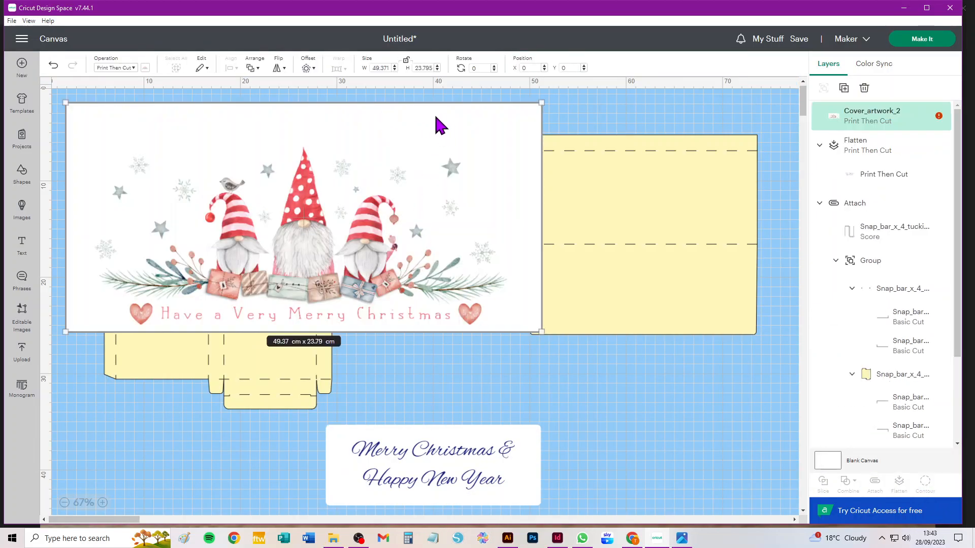
drag(398, 137, 466, 313)
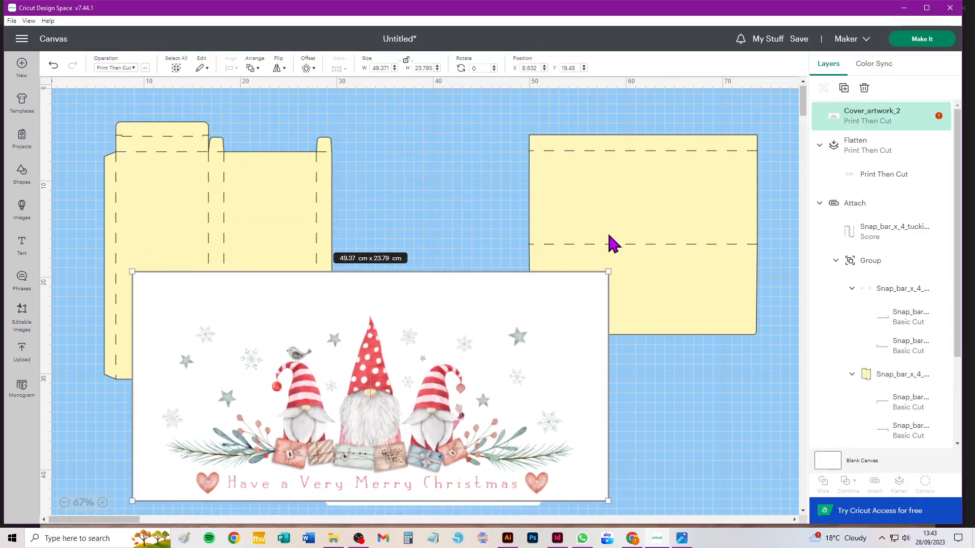
drag(688, 189, 563, 176)
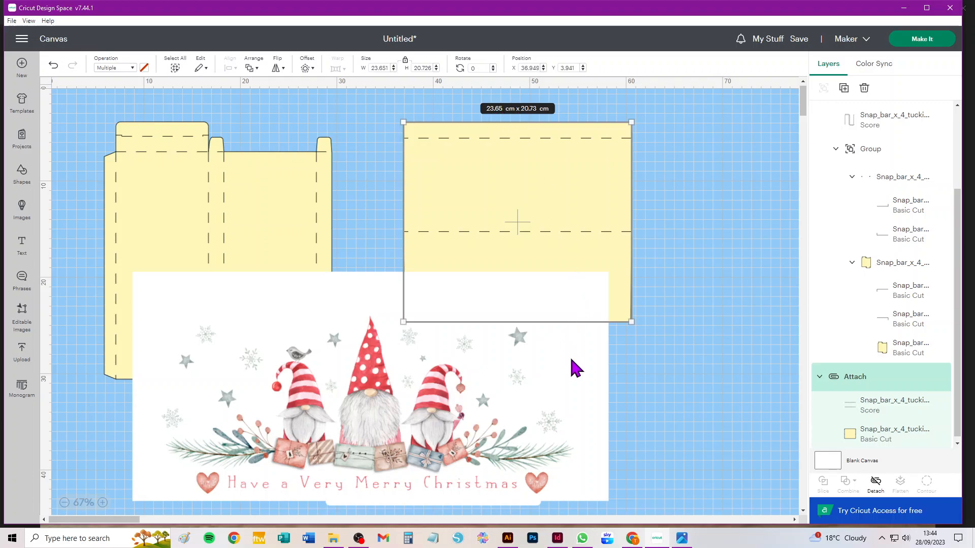
Scale the gnome artwork proportionally to a width of 23.65 cm to match the cover template.
click(575, 367)
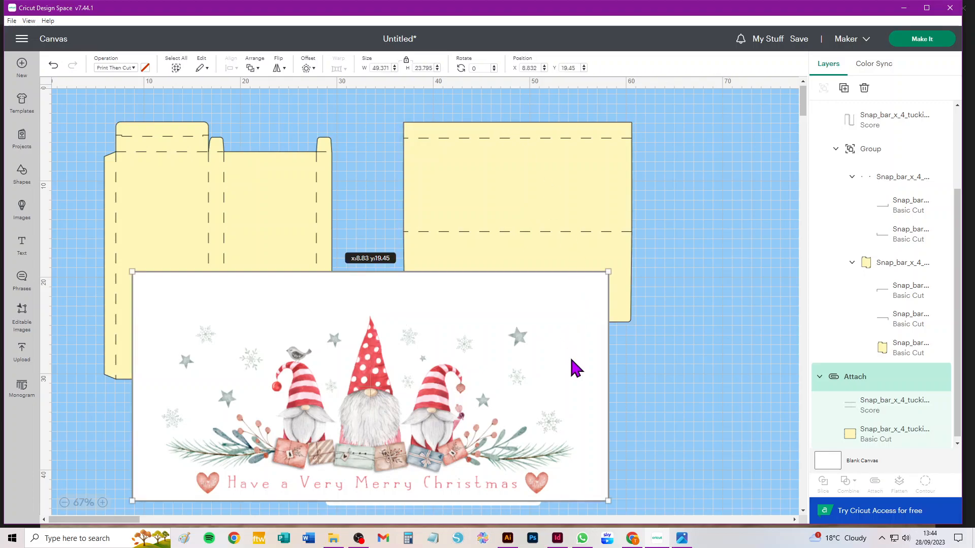
click(518, 143)
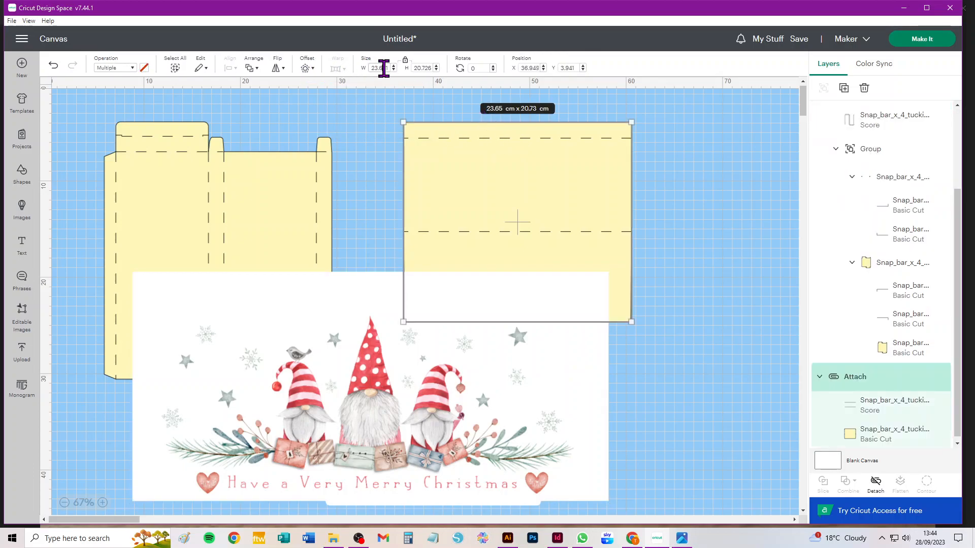
click(370, 307)
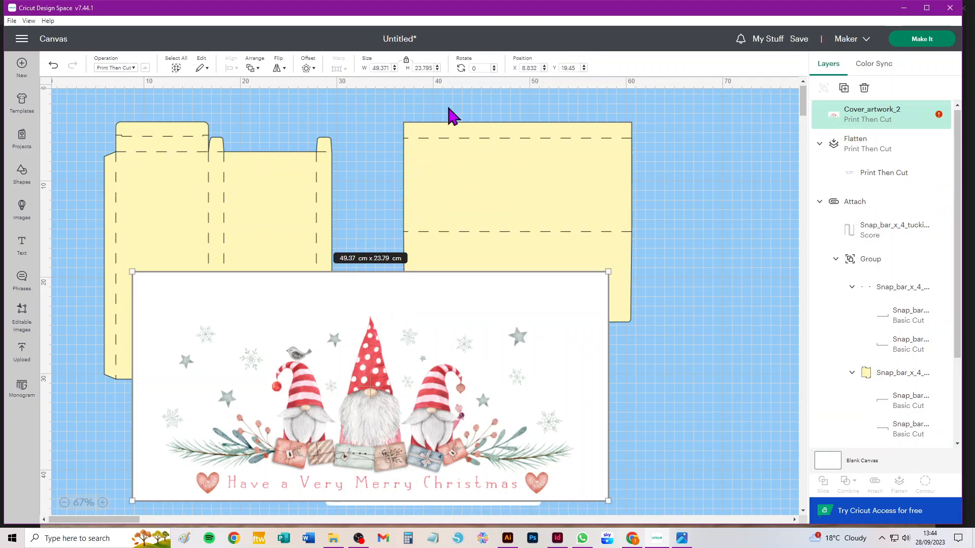
click(477, 183)
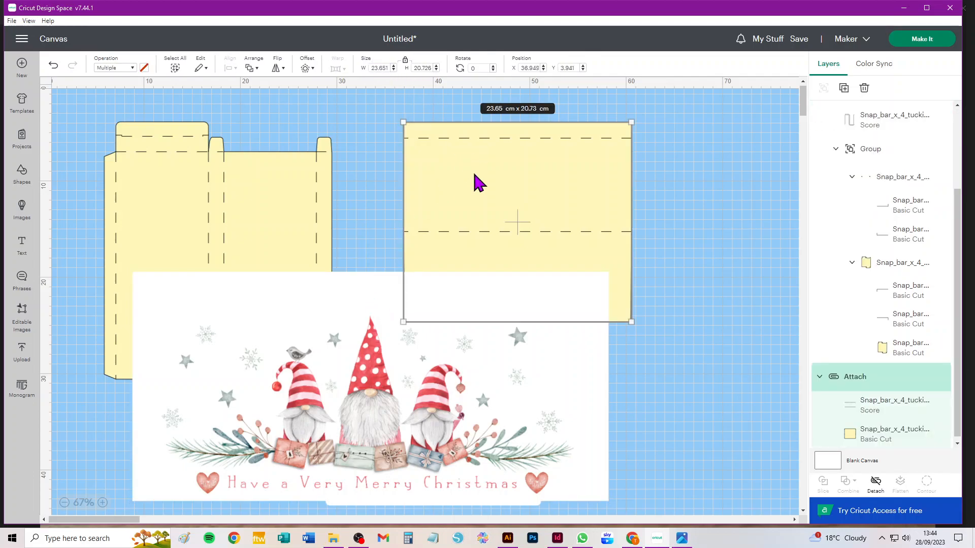
click(383, 325)
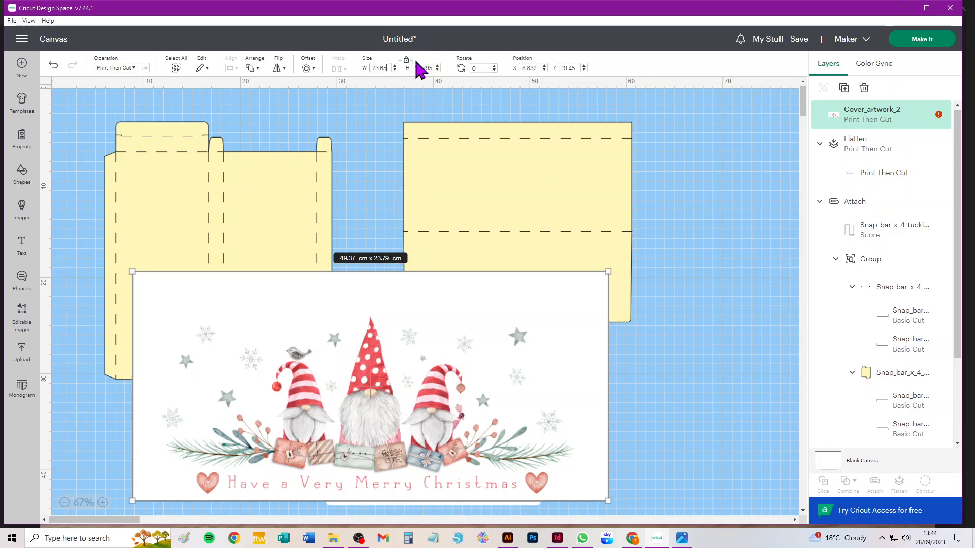
key(Tab)
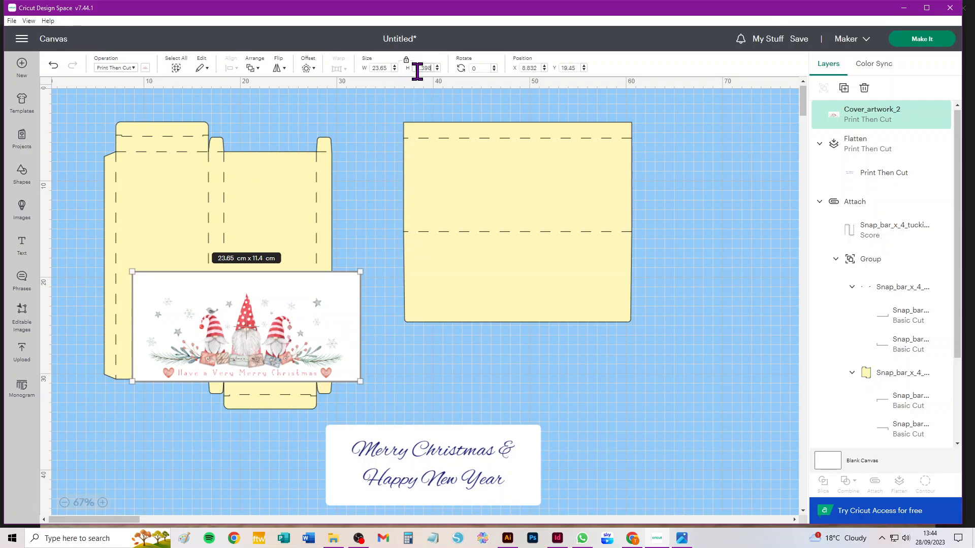
Place the gnome artwork over the cover template's upper part and align the two pieces by horizontal centre and top edge.
drag(224, 342, 492, 185)
drag(680, 107, 358, 371)
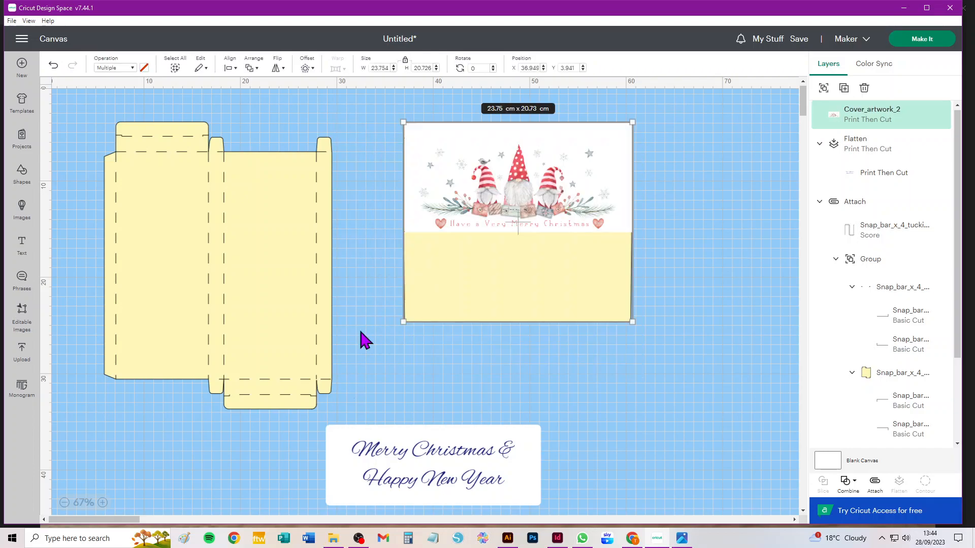
click(230, 68)
click(254, 122)
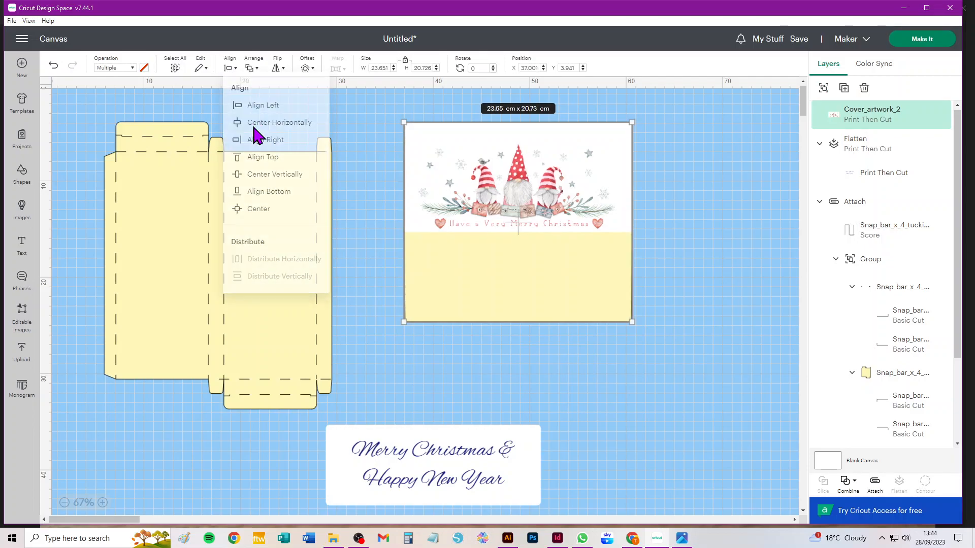
click(230, 68)
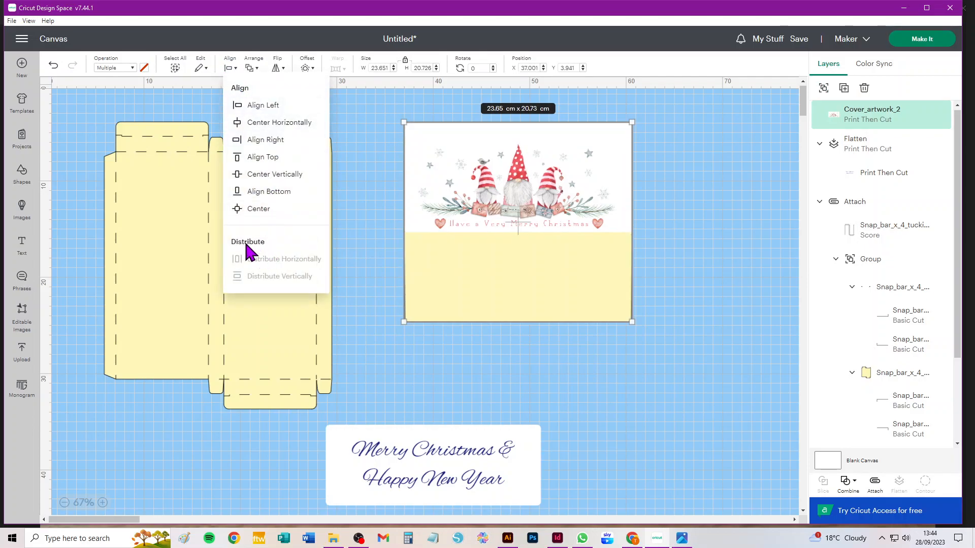
click(259, 157)
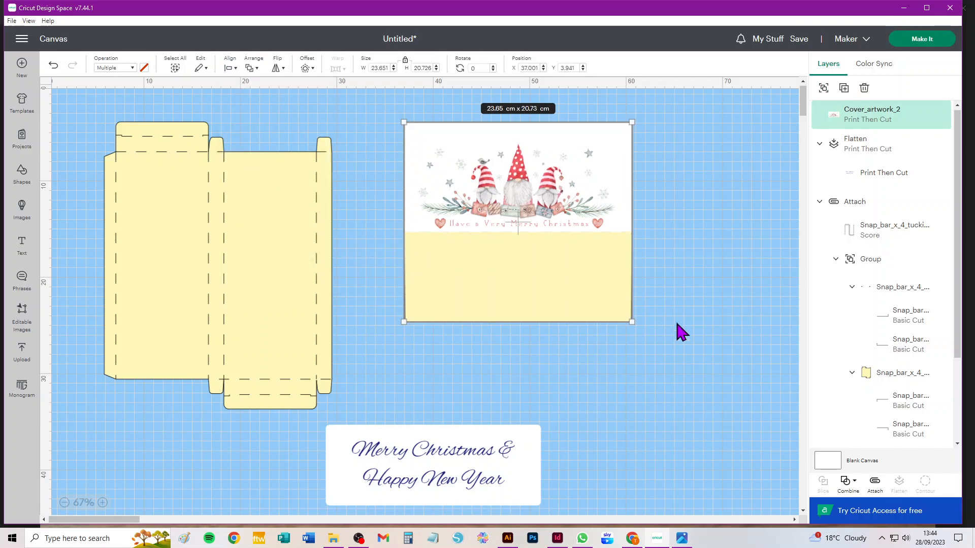
Detach the cover template's score lines from its base shape.
click(681, 360)
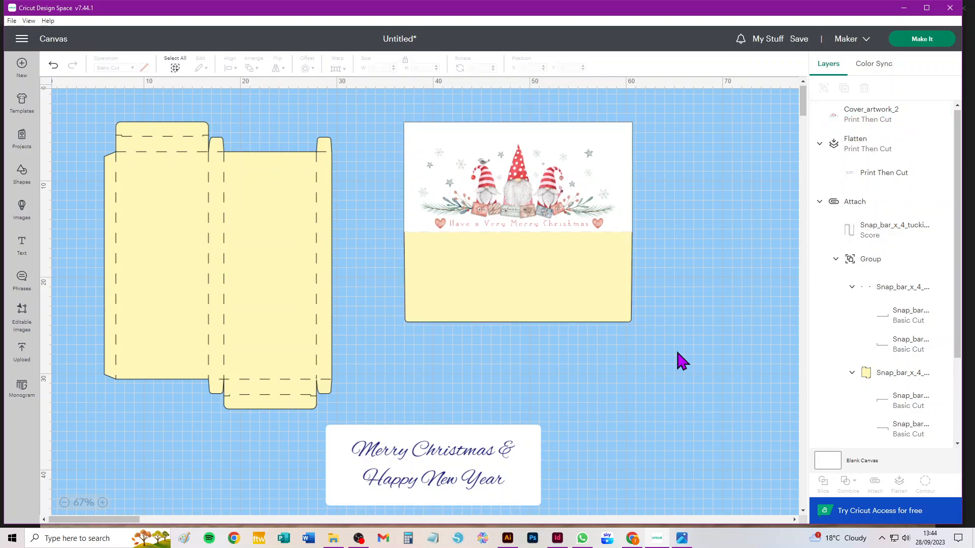
click(594, 315)
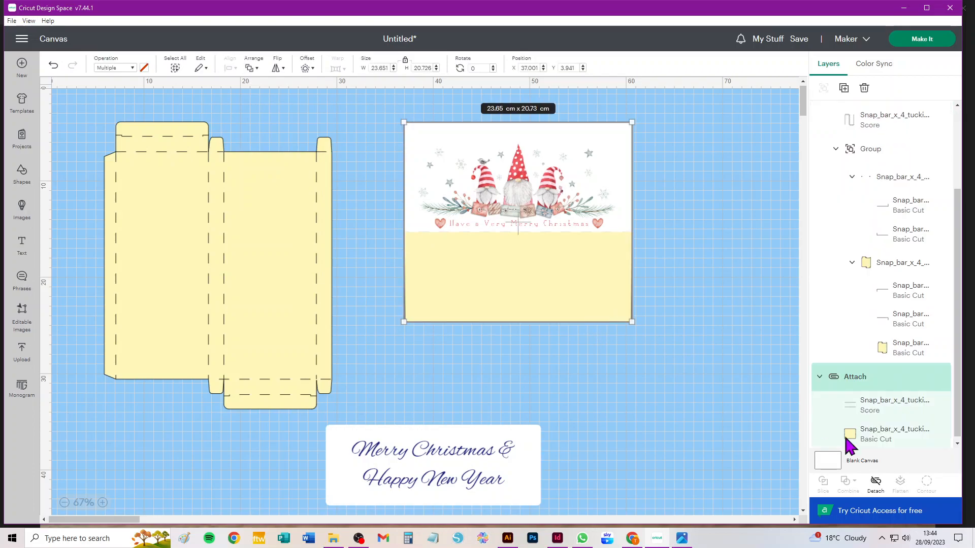
scroll(707, 279, down, 3)
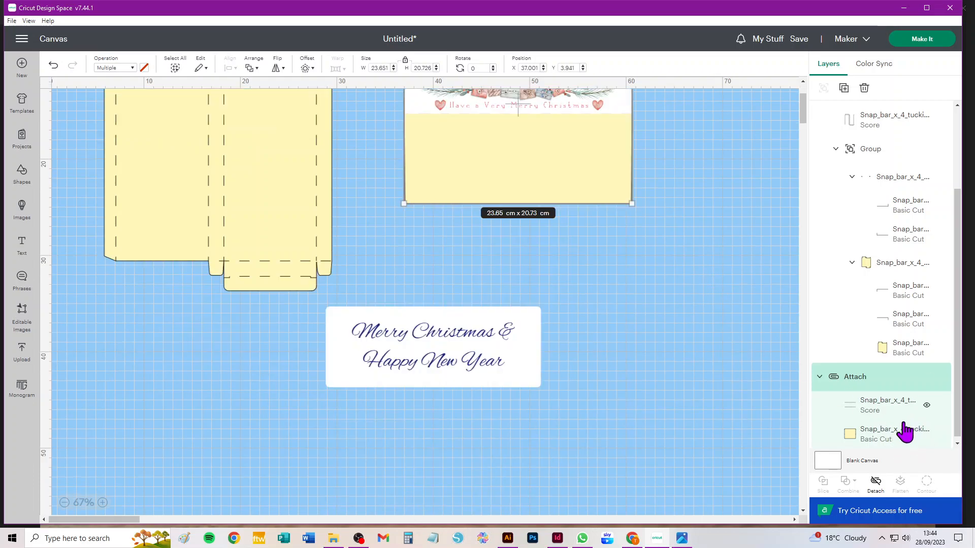
scroll(753, 346, up, 3)
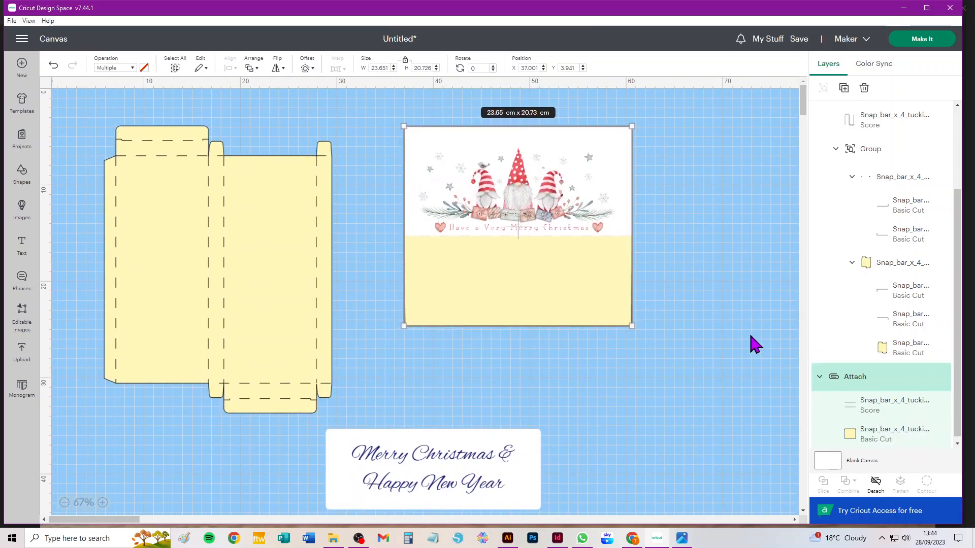
click(875, 482)
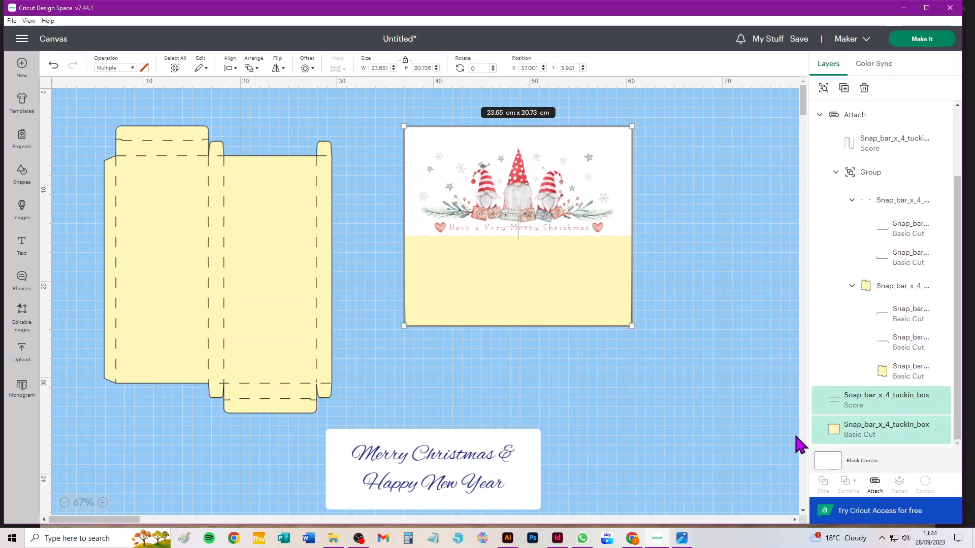
click(722, 396)
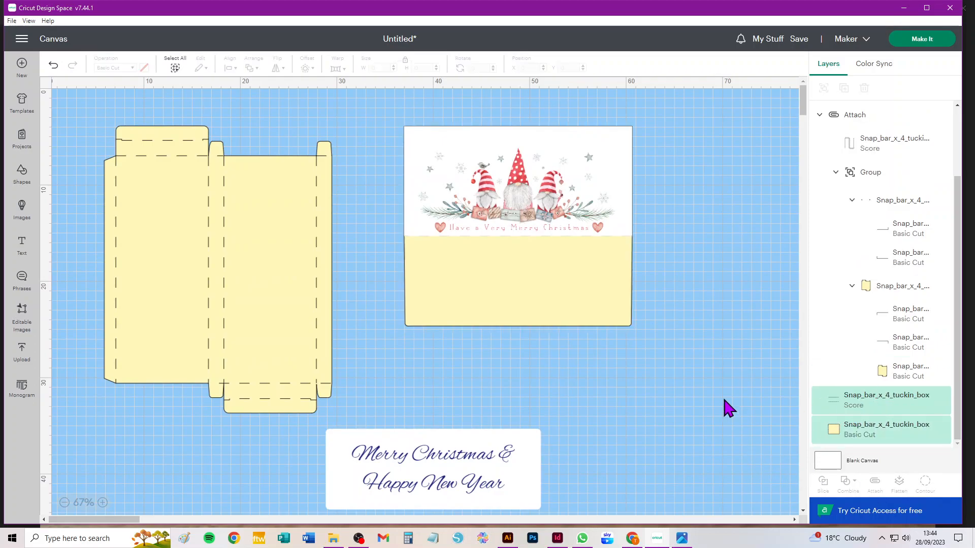
Change the cover base shape's operation to Print Then Cut and set its print colour to white.
click(891, 440)
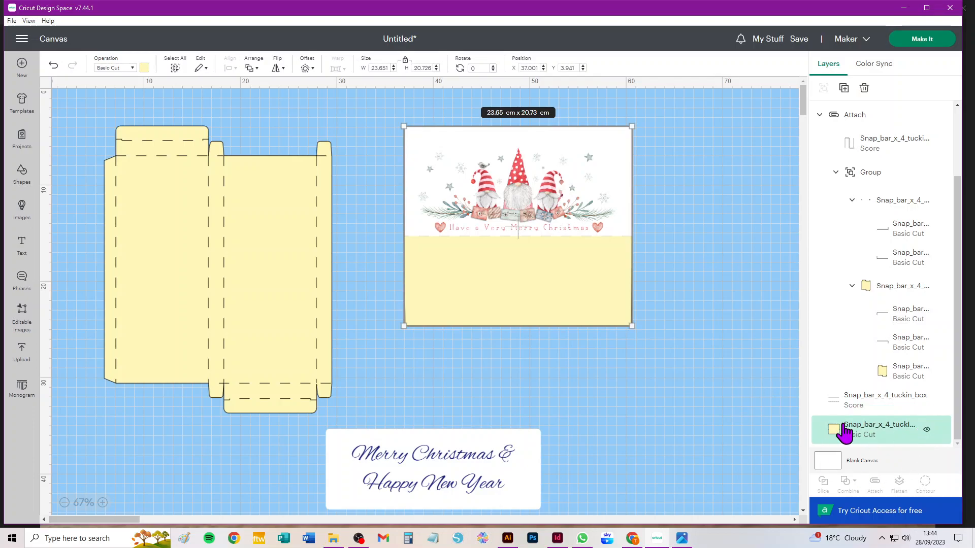
click(701, 374)
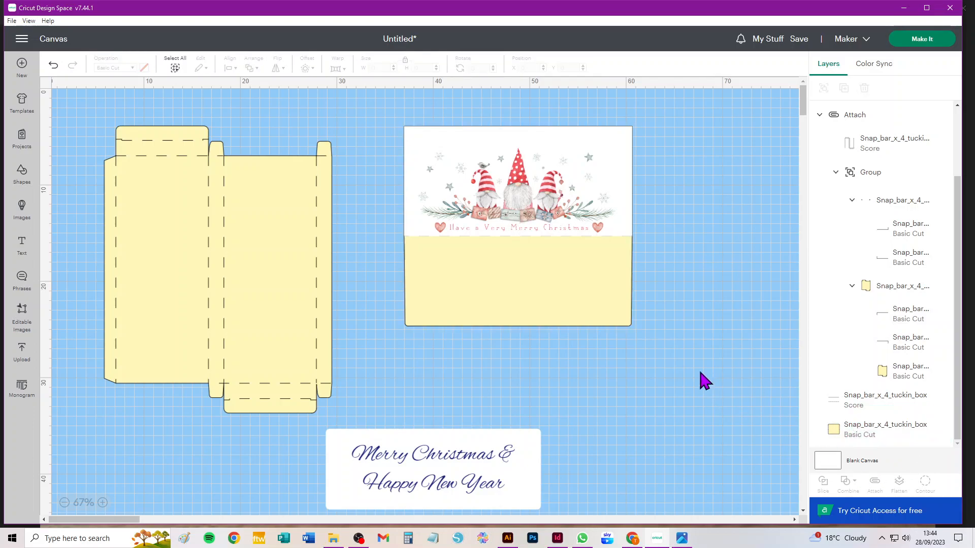
click(536, 303)
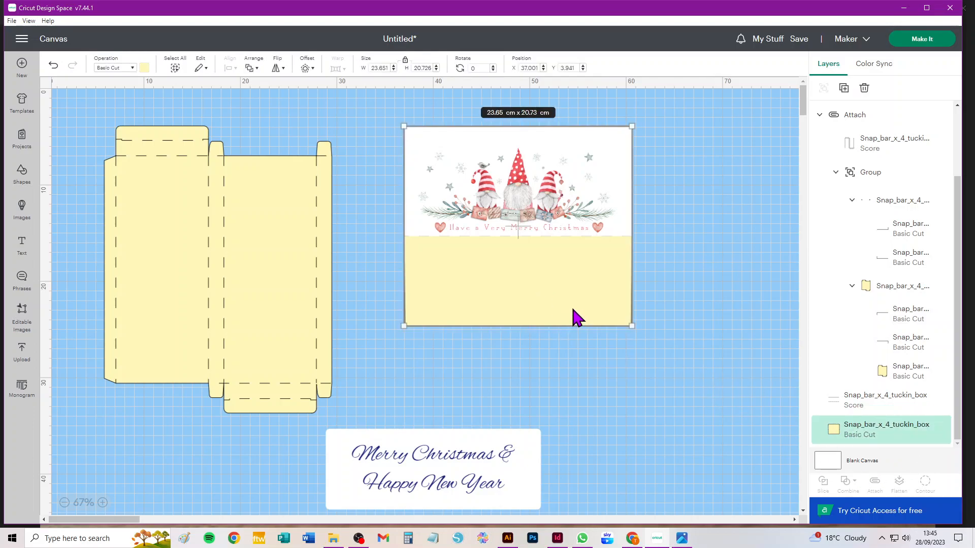
click(122, 72)
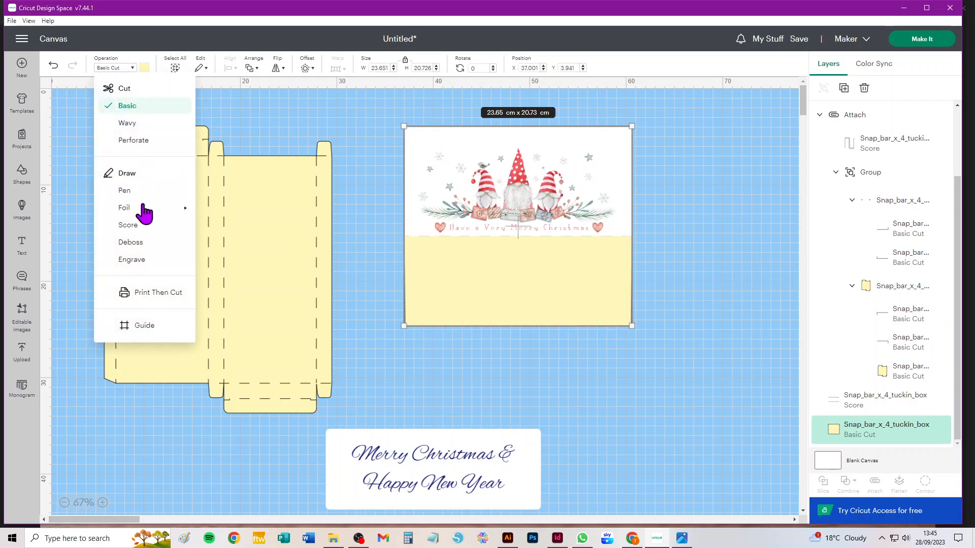
click(146, 297)
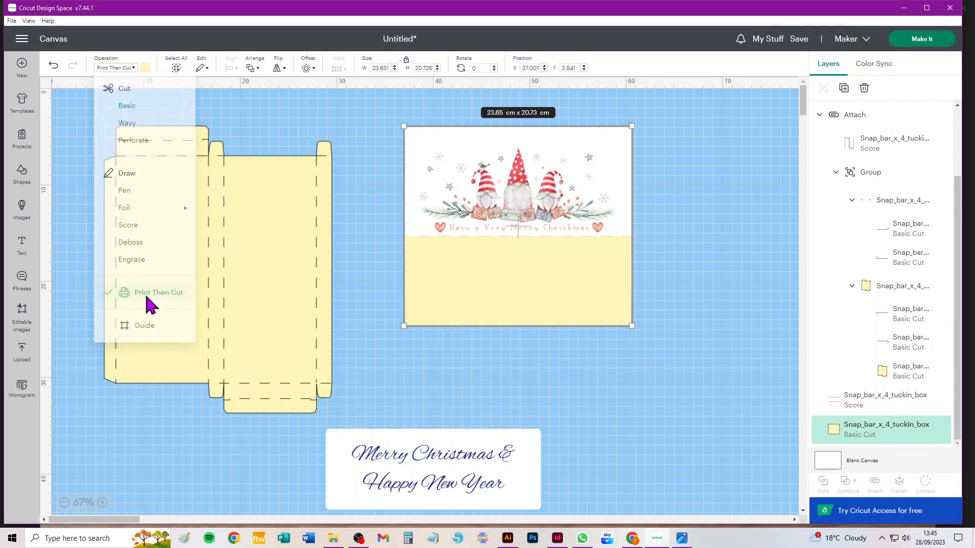
click(145, 68)
click(155, 187)
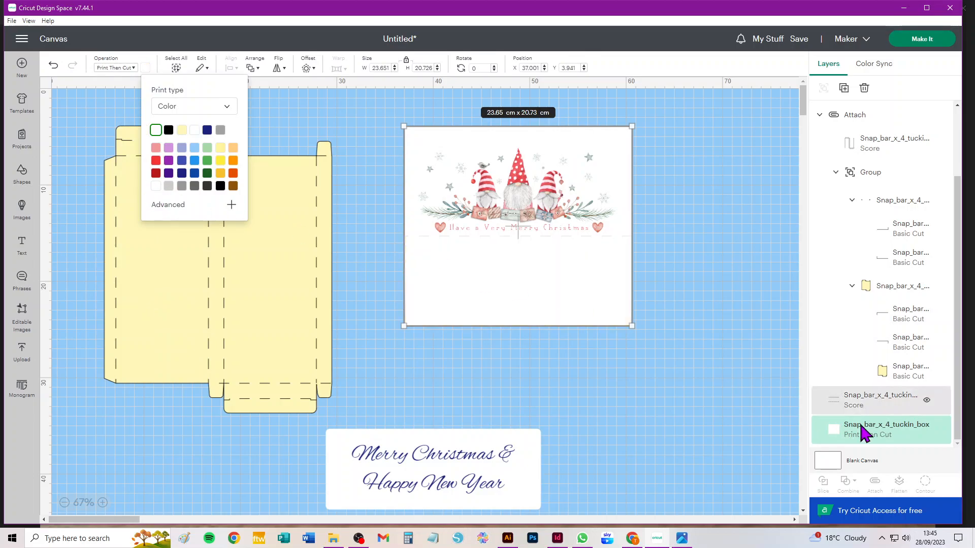
Flatten the gnome artwork and the white cover base into one printable piece, leaving out the score lines.
scroll(827, 238, up, 2)
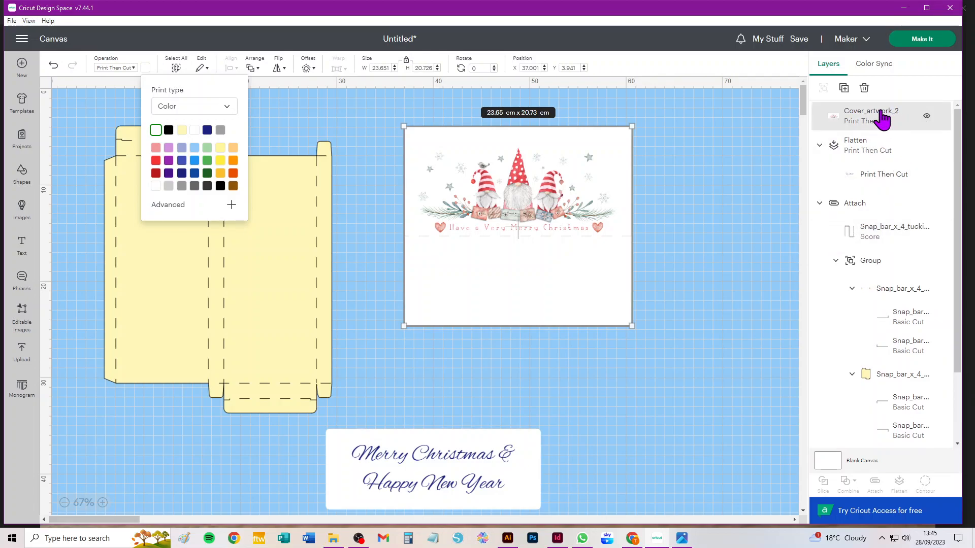
click(698, 145)
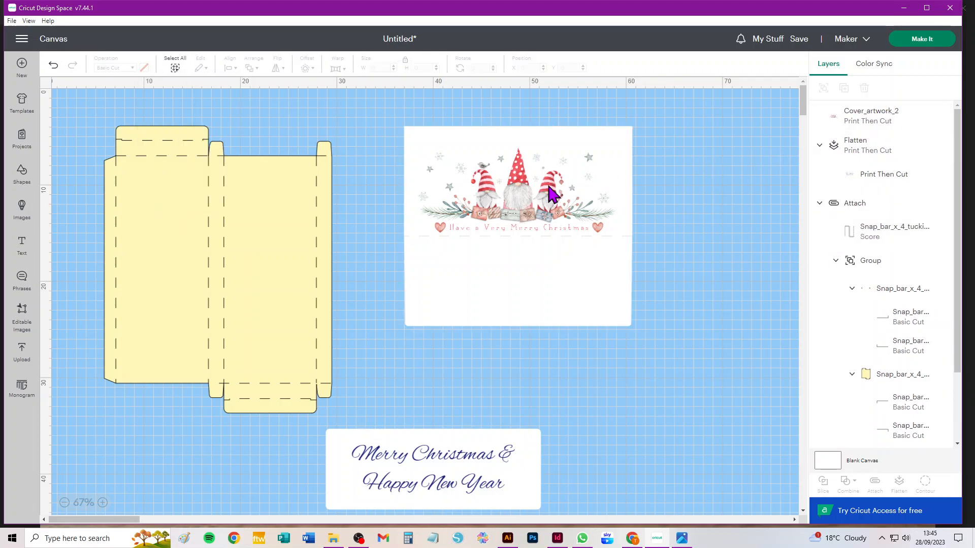
click(522, 171)
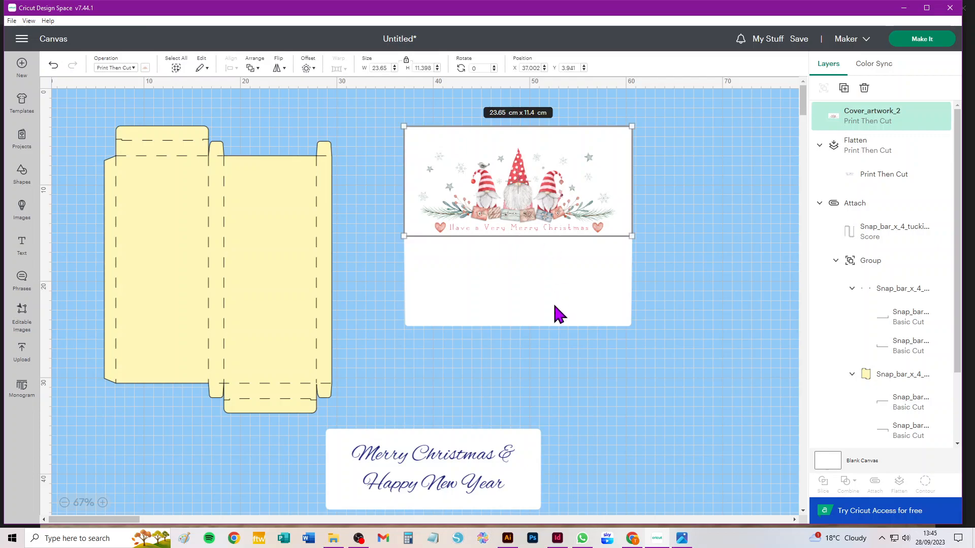
shift+click(537, 318)
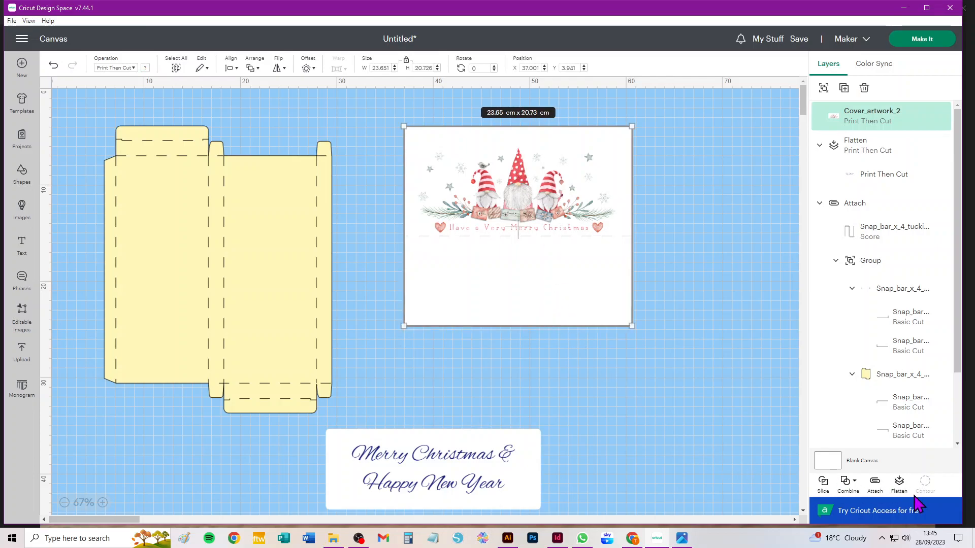
click(899, 482)
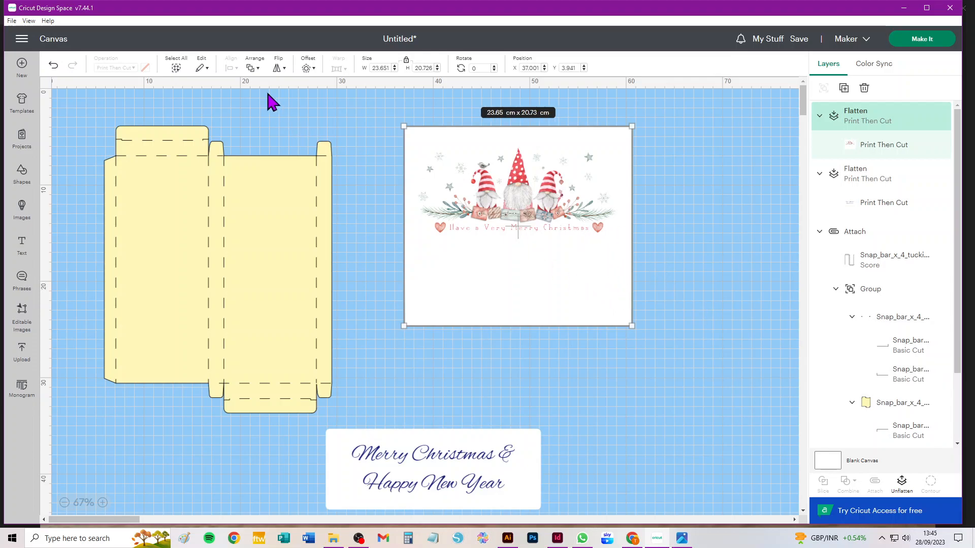
Send the flattened cover to the back and attach the cover's score lines to it.
click(254, 68)
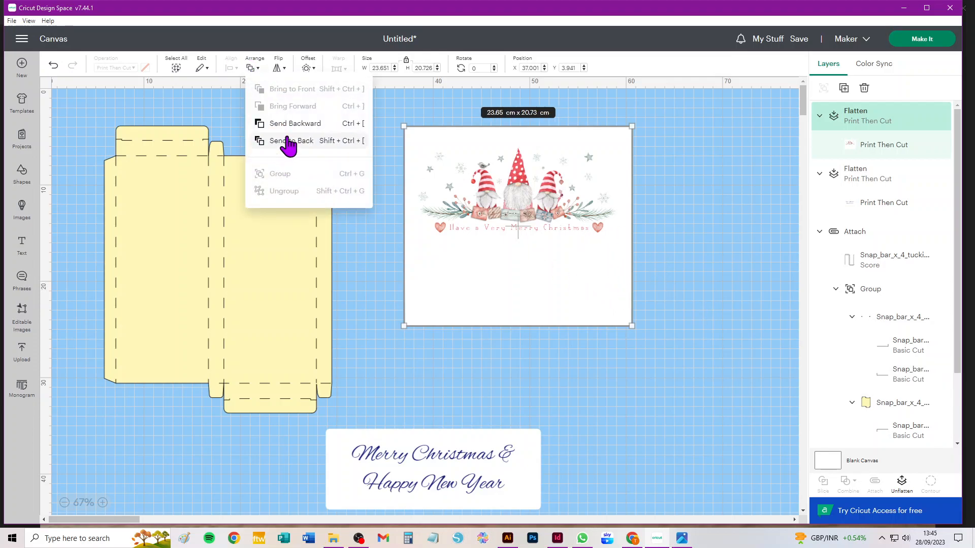
click(290, 142)
drag(697, 104, 388, 372)
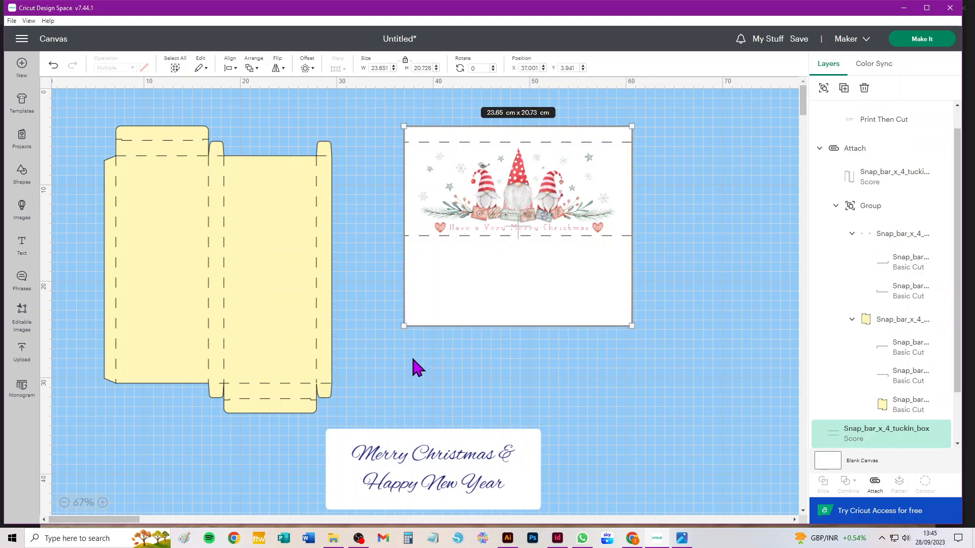
click(874, 482)
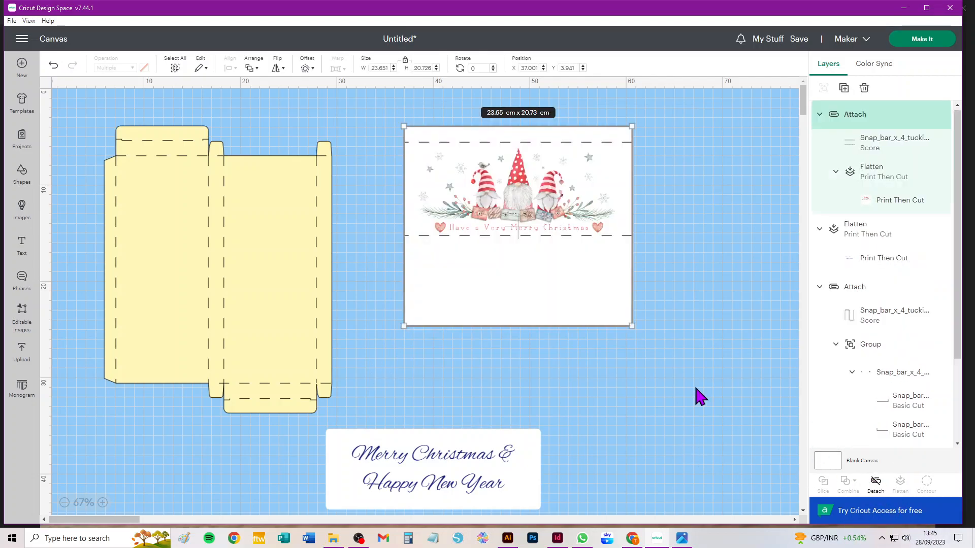
Open the mat preview and, after trying Tabloid, set the Print Then Cut mat's material size to 29.7 cm x 42.0 cm (A3).
click(918, 41)
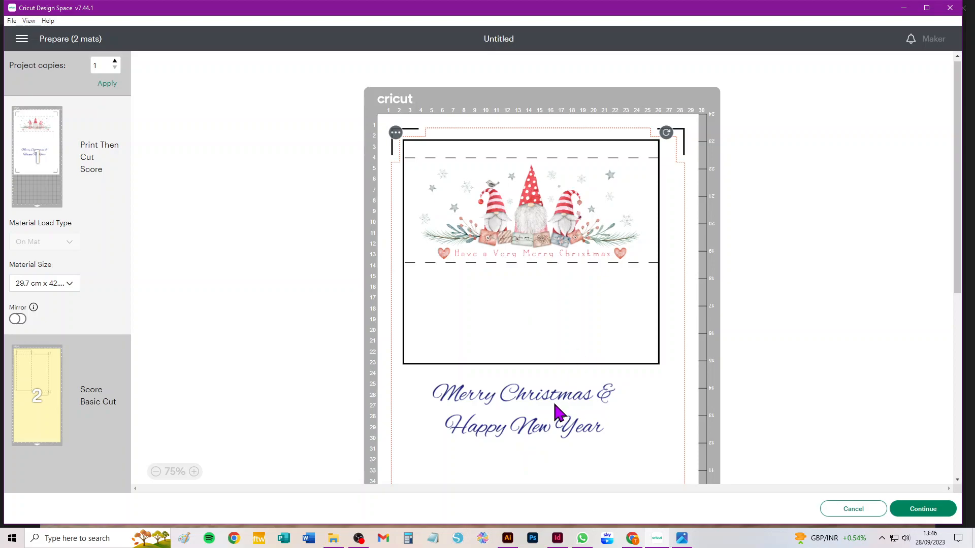
click(50, 283)
click(58, 303)
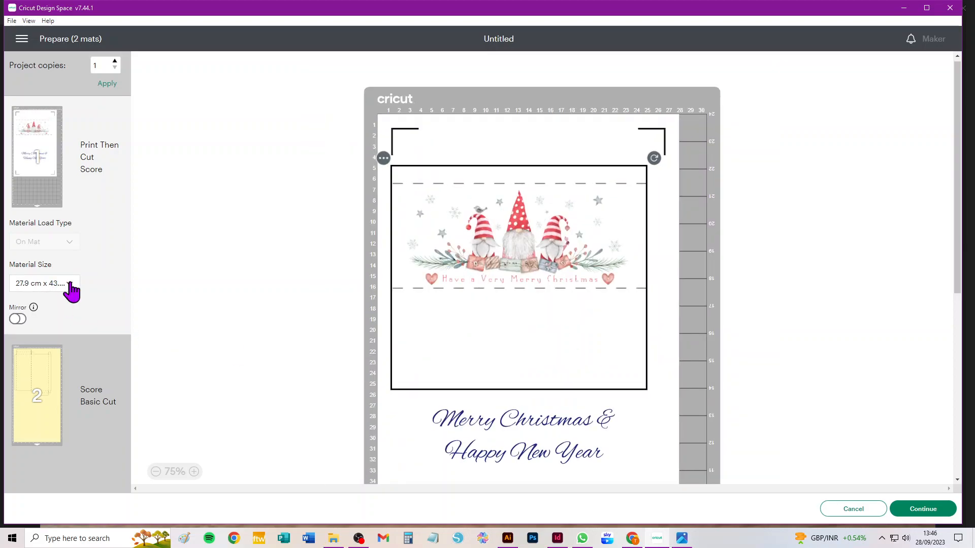
click(62, 287)
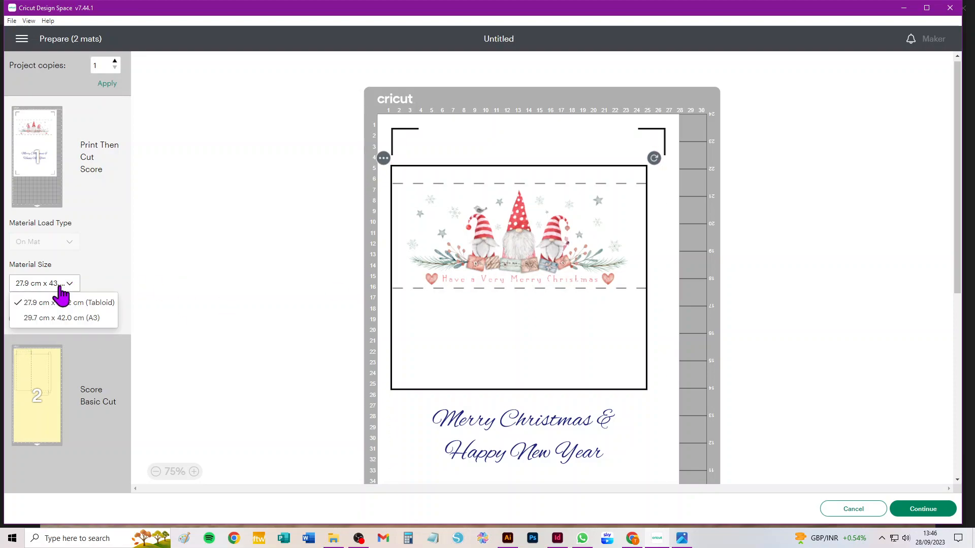
click(49, 317)
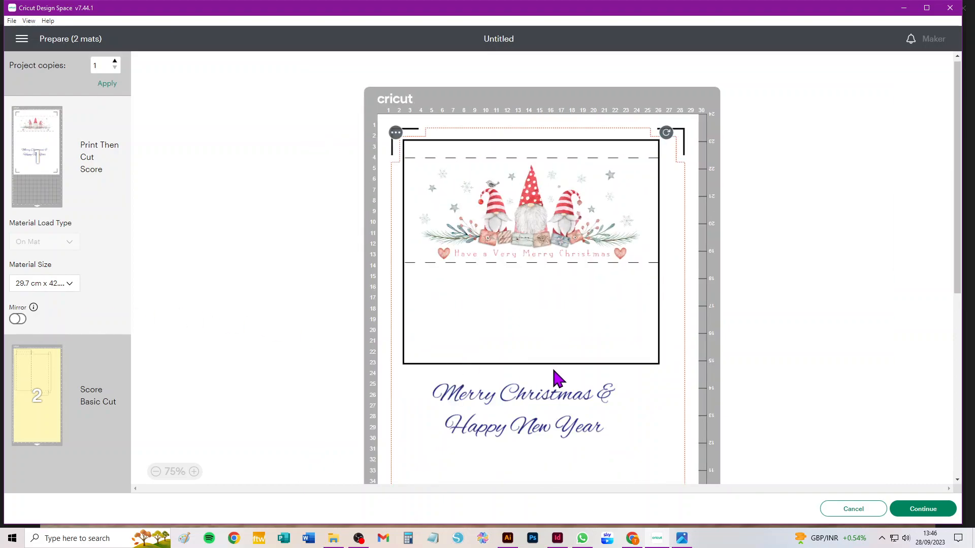
Set the material size of the box template's Score and Basic Cut mat to A3.
click(48, 382)
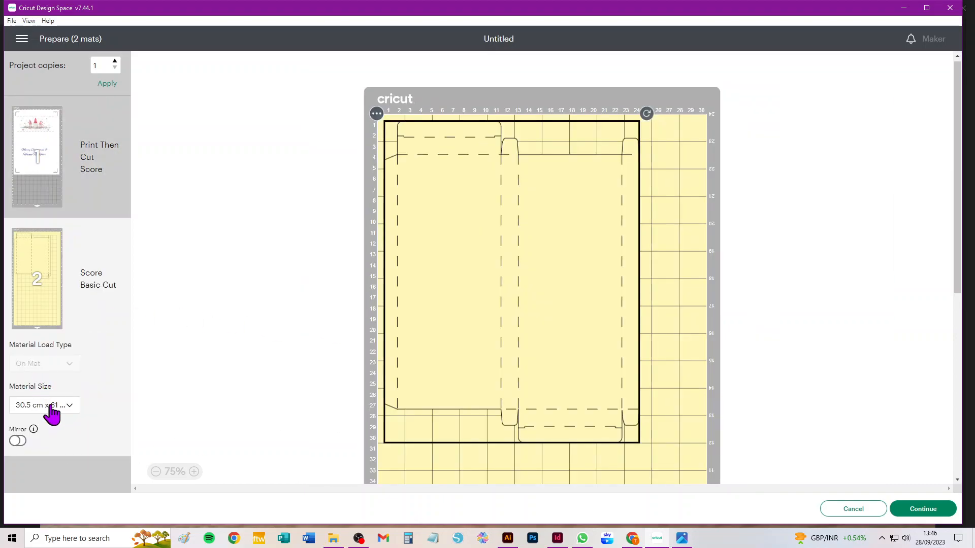
click(51, 405)
click(45, 438)
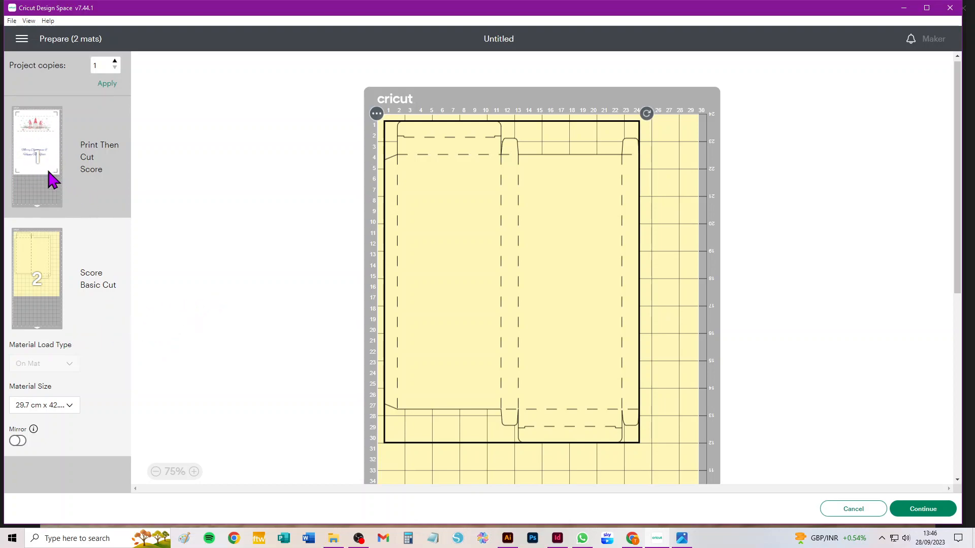
Review the layout of the Print Then Cut mat and return to the canvas.
click(87, 171)
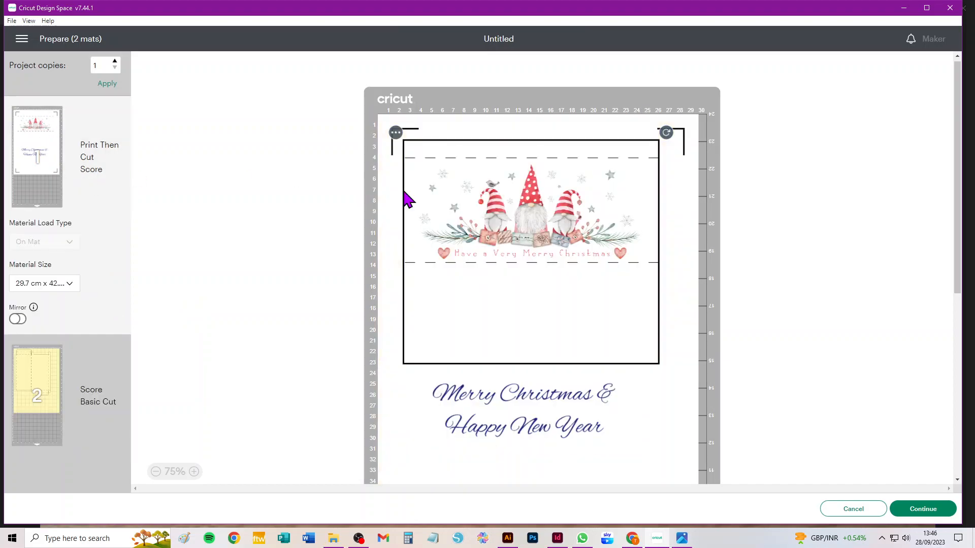
scroll(621, 342, down, 5)
scroll(621, 341, up, 5)
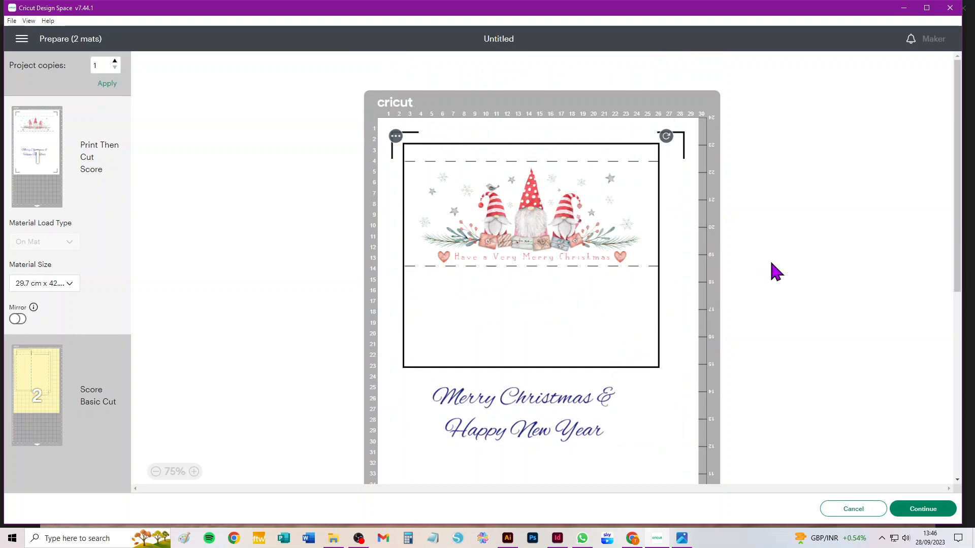
click(856, 510)
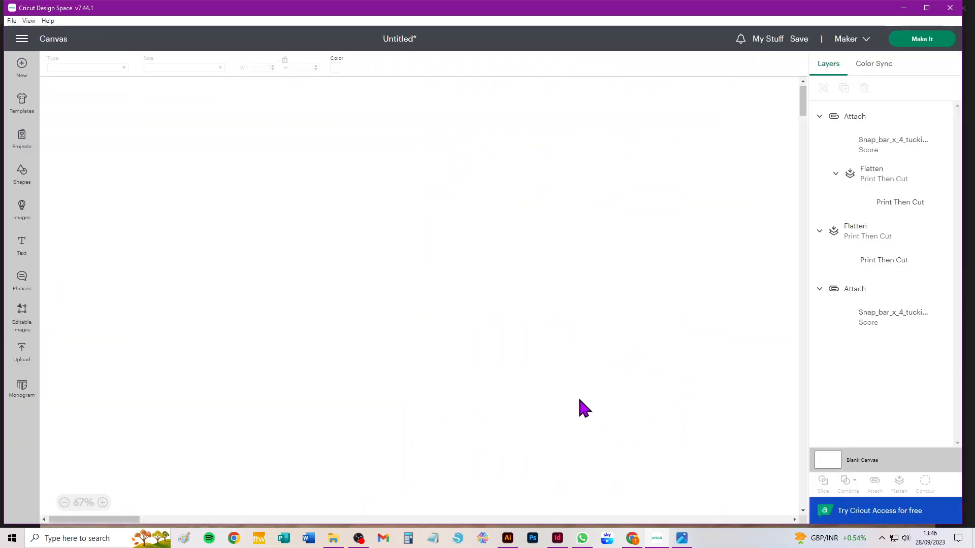